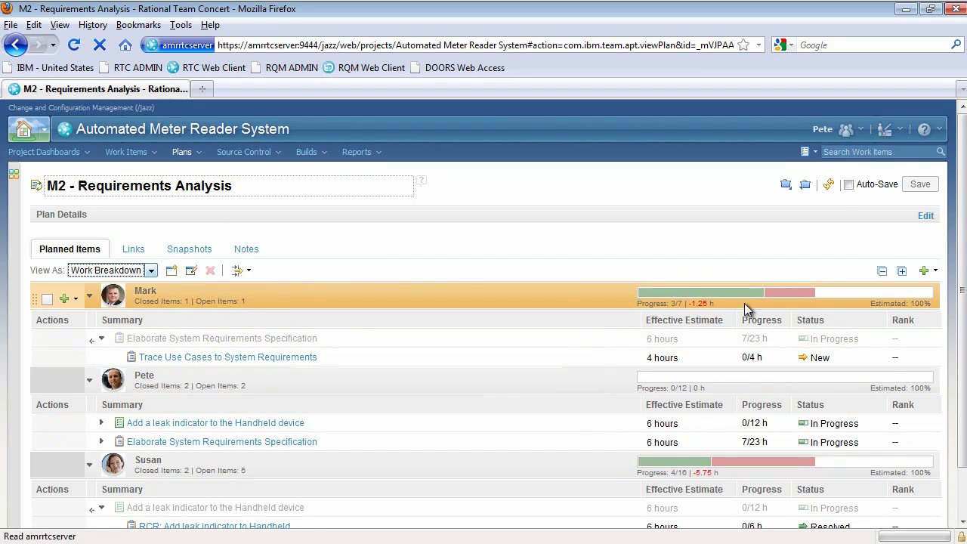
Check the first team member's progress details in the M2 plan and open the task "RCR: Add leak indicator to Handheld"
mouse_move(759, 299)
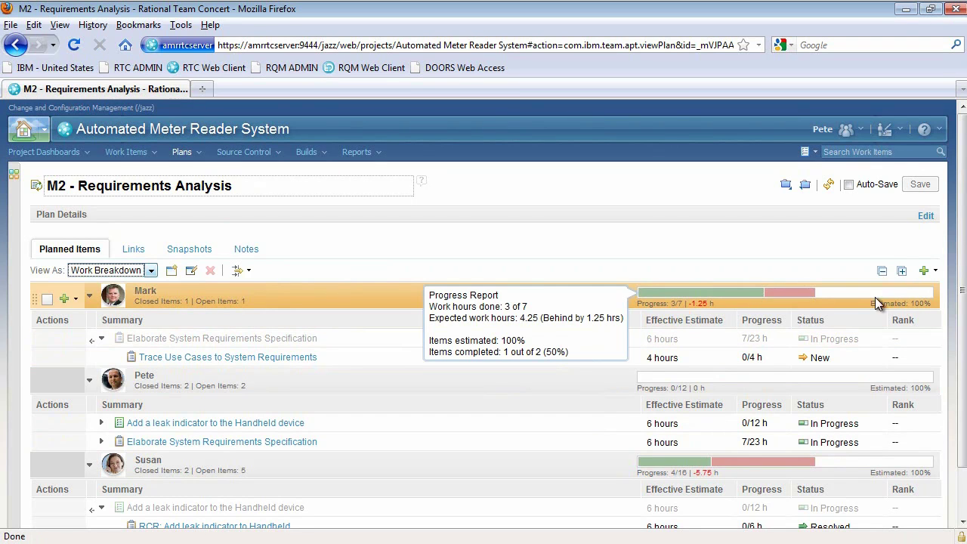
scroll(964, 293, down, 1)
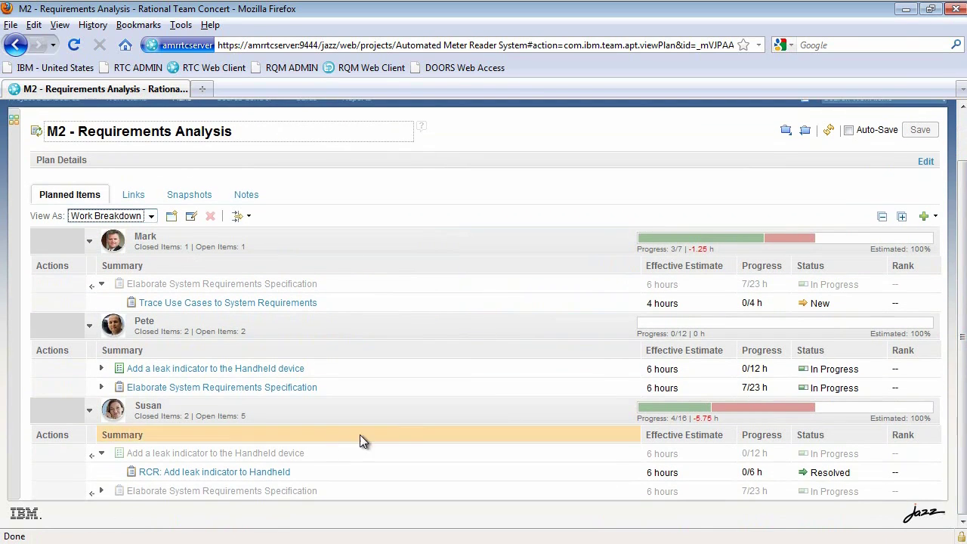
click(258, 473)
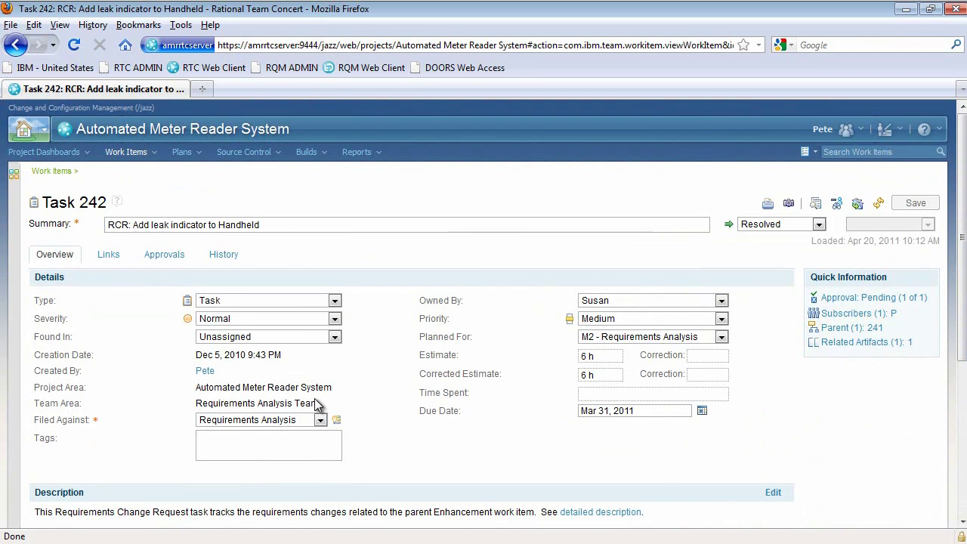
drag(964, 283, 964, 409)
scroll(964, 408, up, 5)
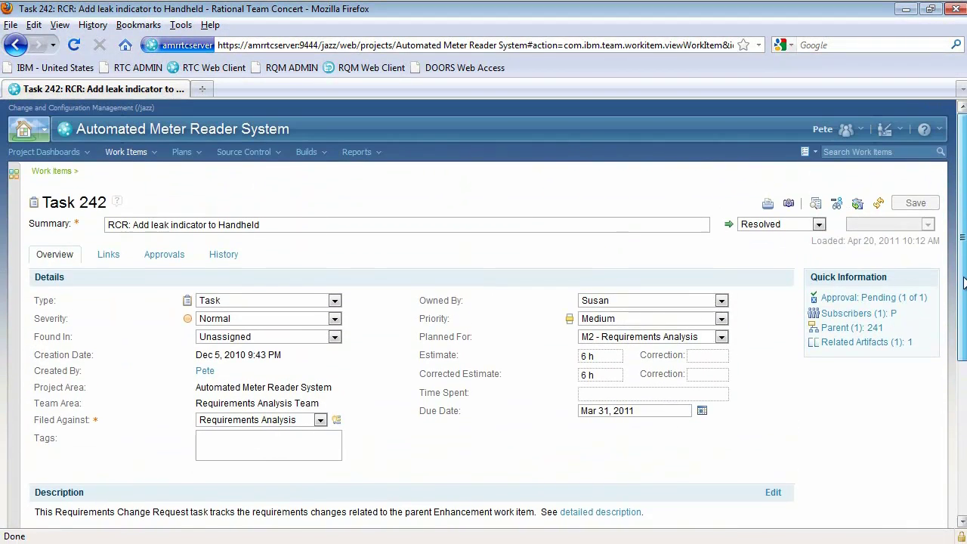
Show Task 242's links and follow the related artifact "DOORS Stakeholder Requirement"
click(110, 257)
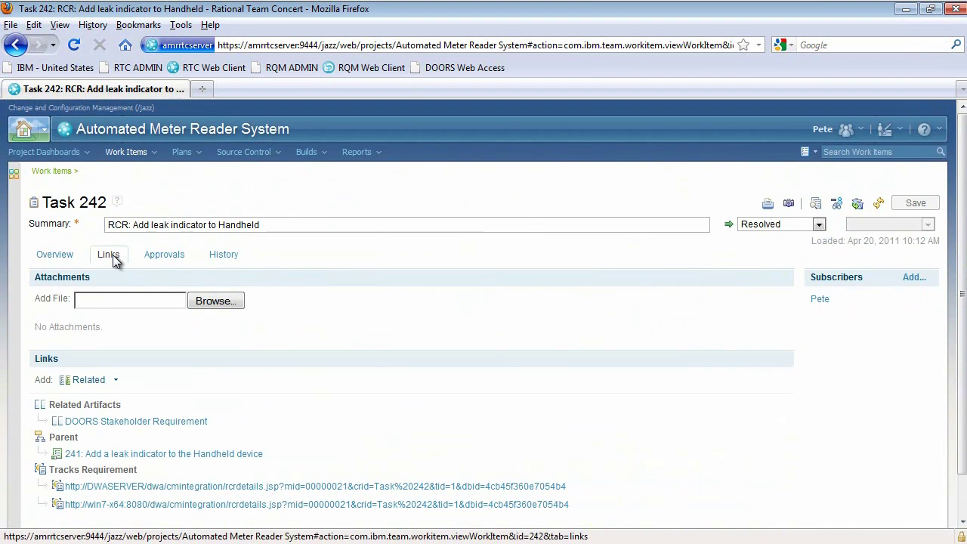
scroll(957, 281, down, 1)
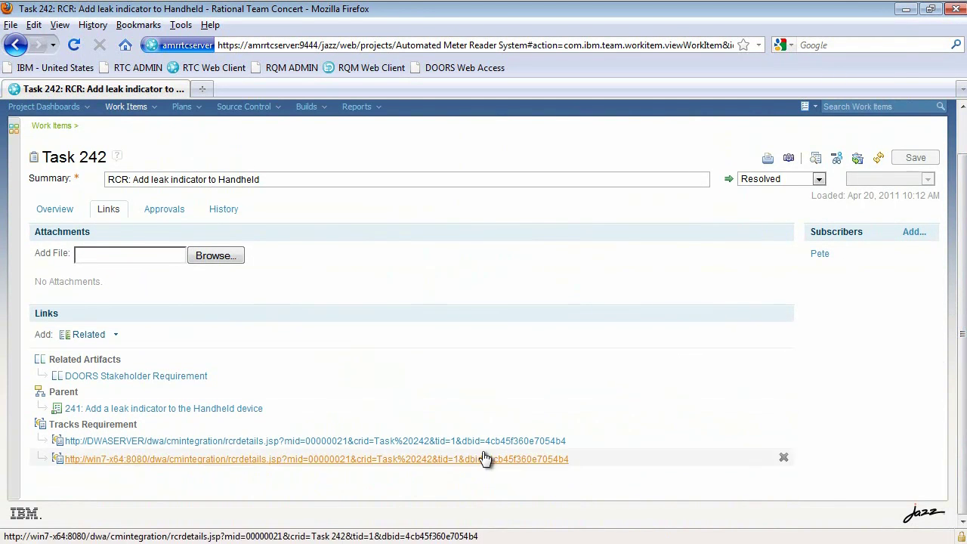
click(161, 377)
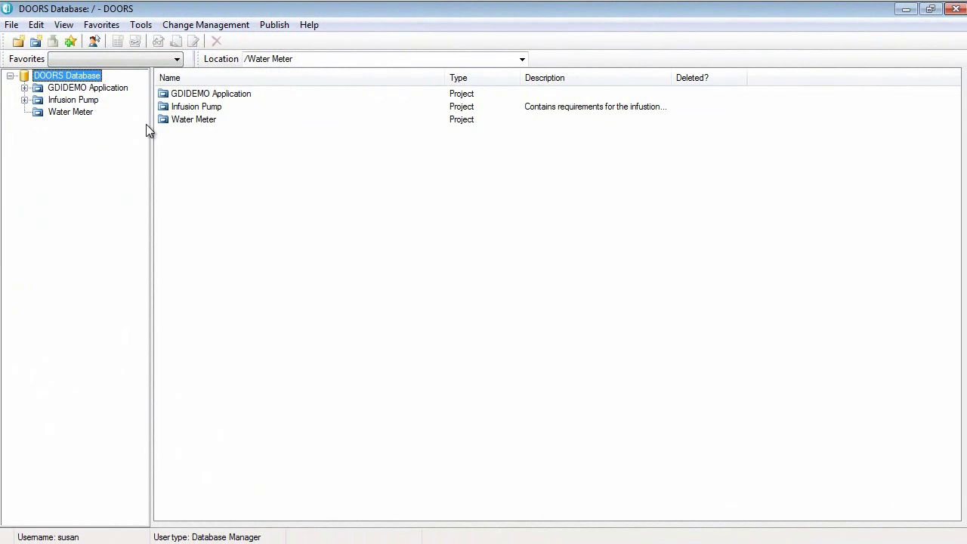
In DOORS, open the Water Meter project's "Automated Meter Reader Stakeholder Requirements" module in a maximized window
double_click(199, 119)
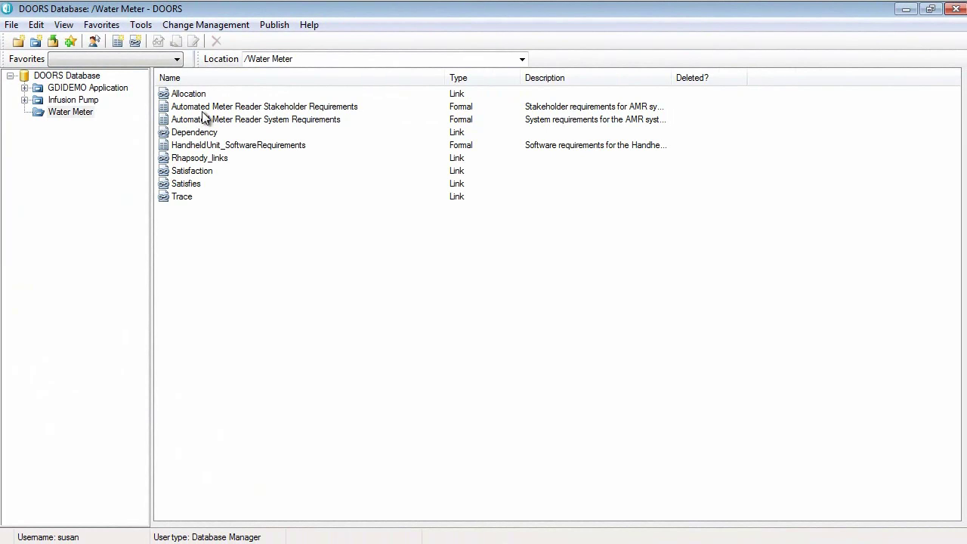
click(217, 106)
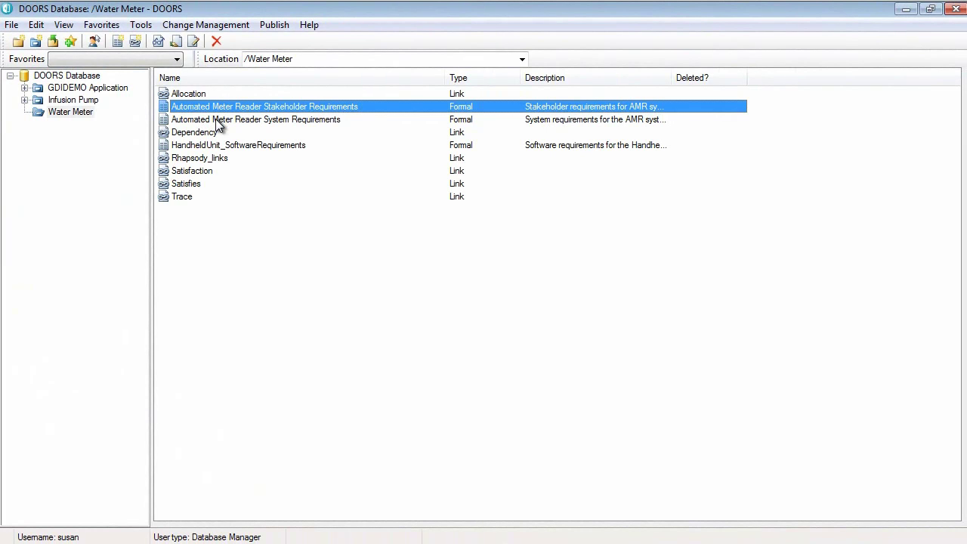
click(216, 118)
click(215, 144)
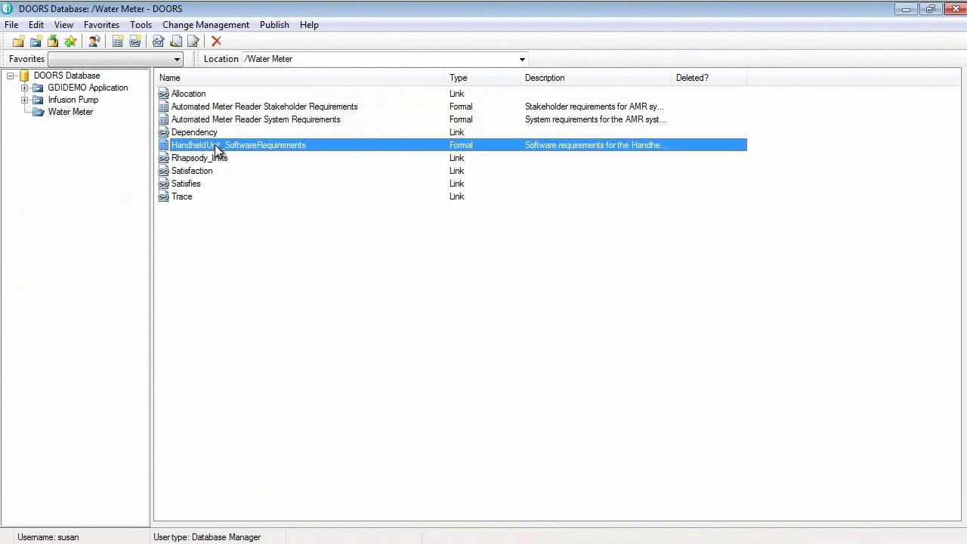
click(274, 108)
double_click(266, 108)
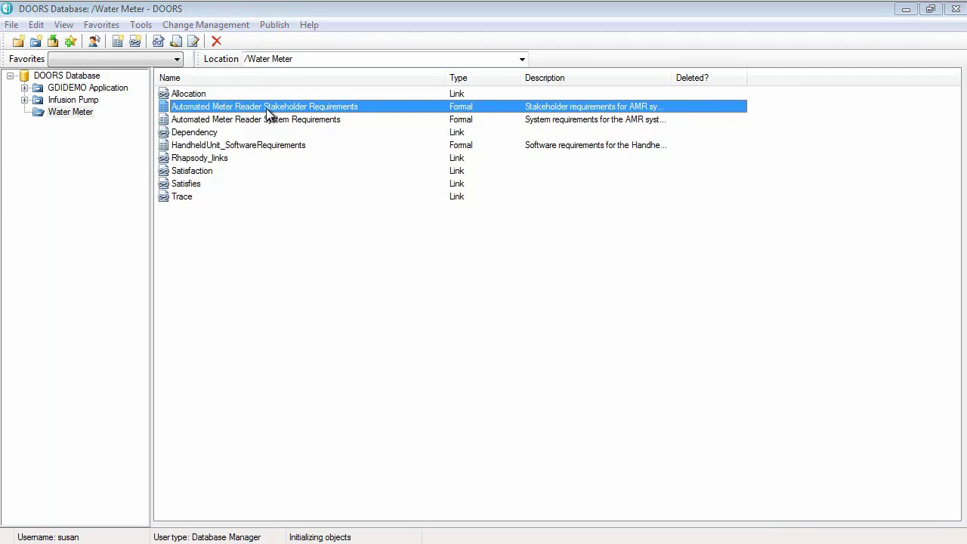
double_click(383, 103)
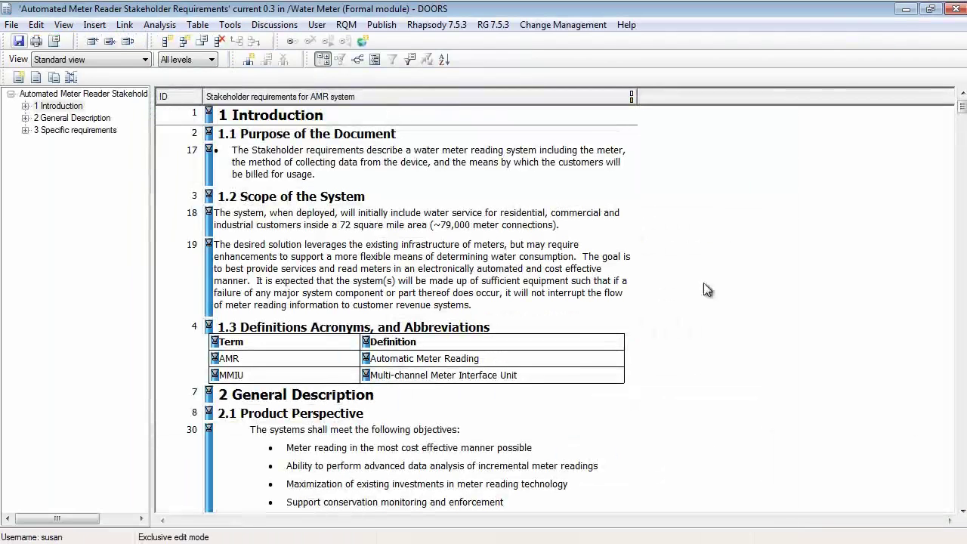
Go to section 3.2 Meter Interface Unit under Specific requirements and select its last requirement, on detecting water leaks
click(962, 514)
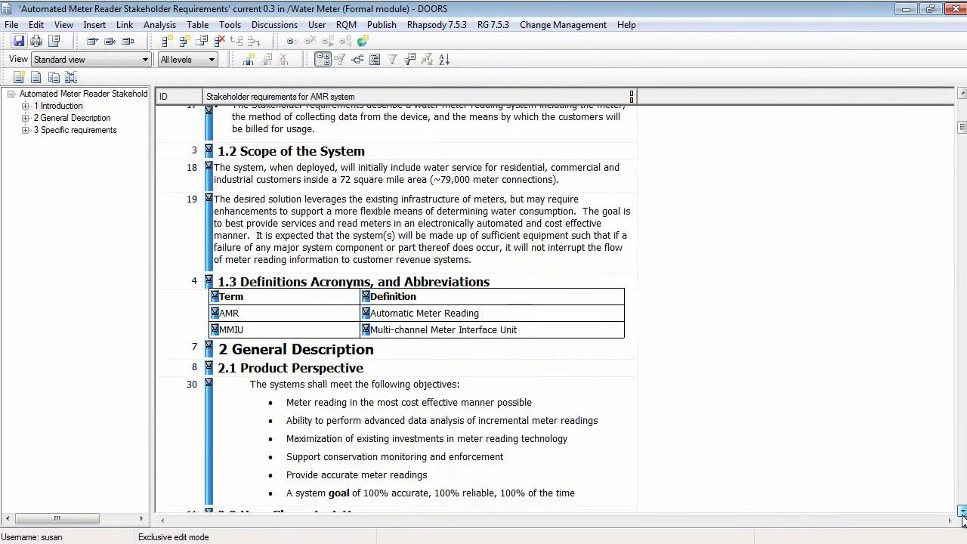
drag(962, 514, 962, 514)
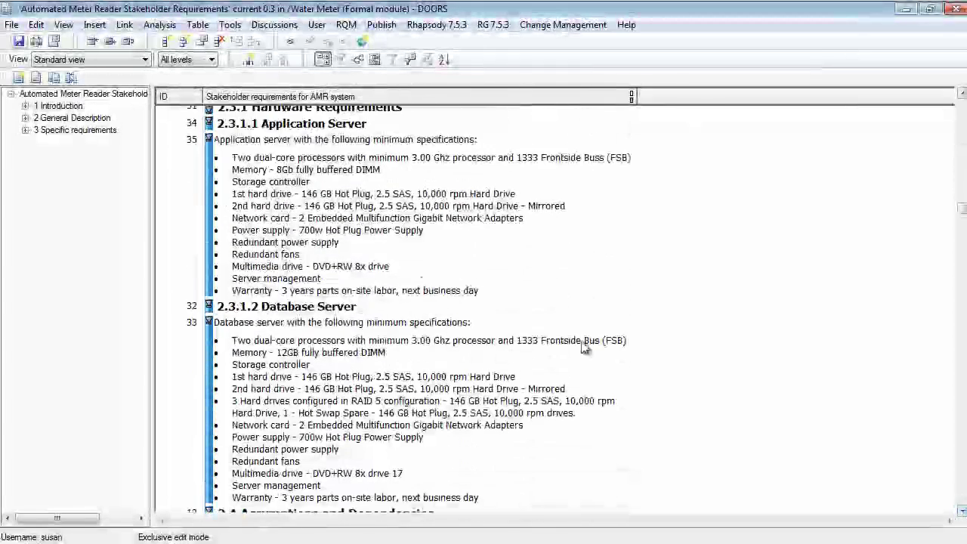
click(25, 130)
click(40, 154)
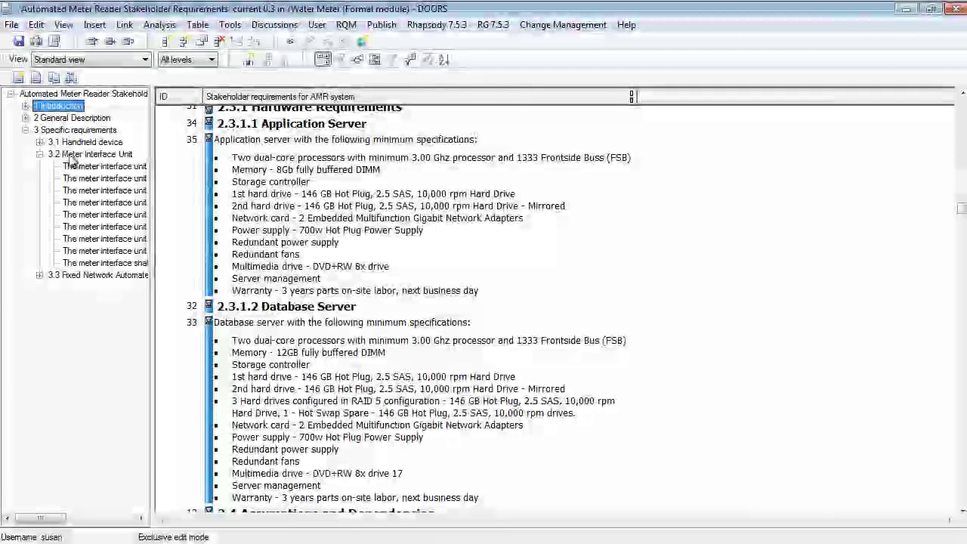
click(89, 156)
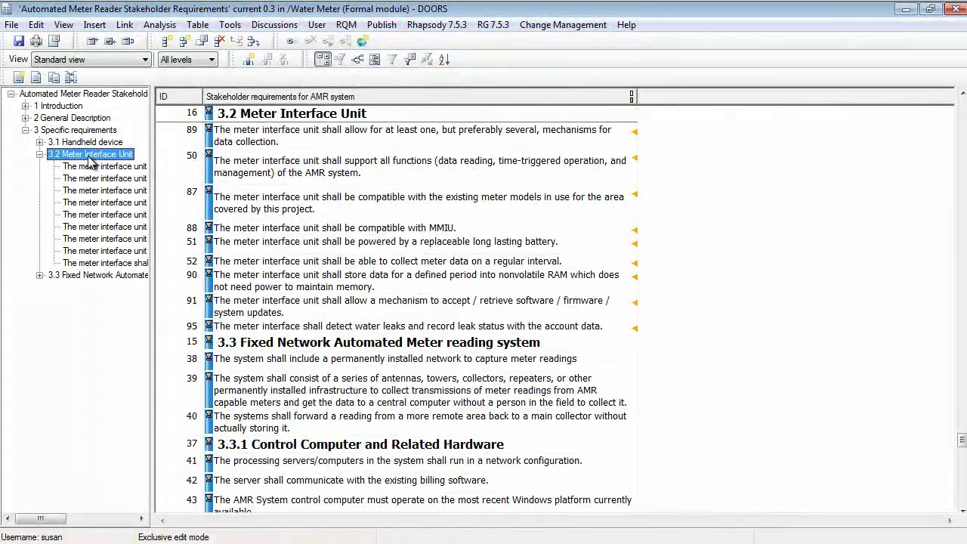
click(89, 263)
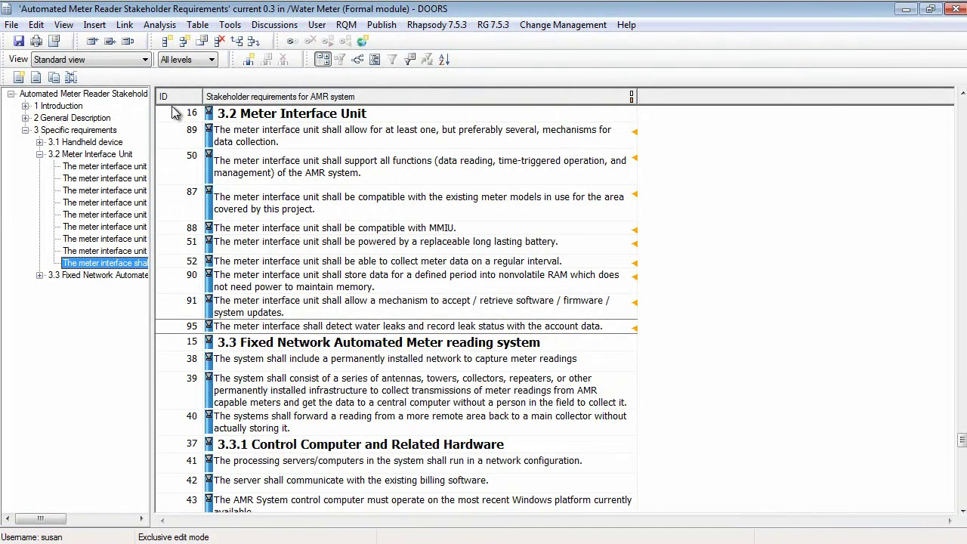
Switch the module to the Traceability view and follow requirement 95's link to system requirement 65, maximizing the linked module's window
click(145, 60)
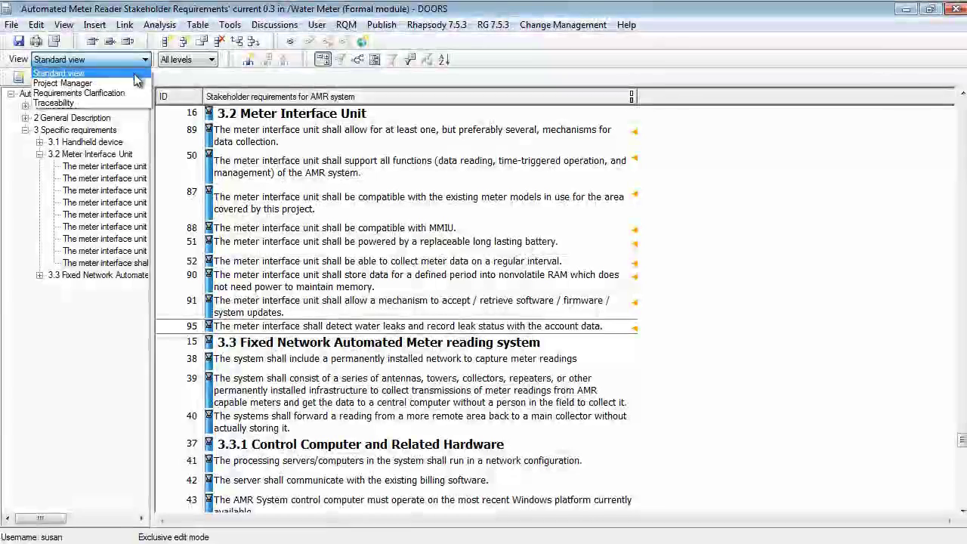
click(127, 104)
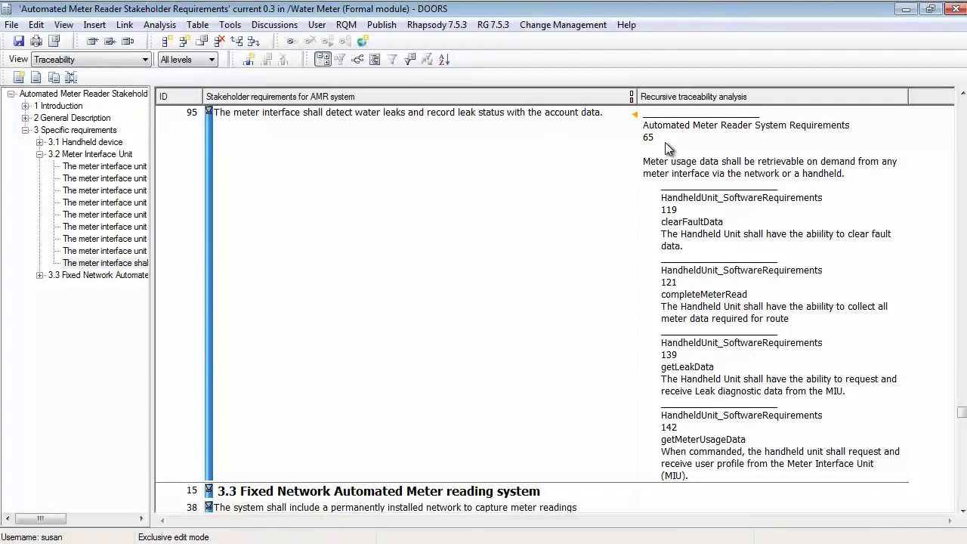
right_click(634, 114)
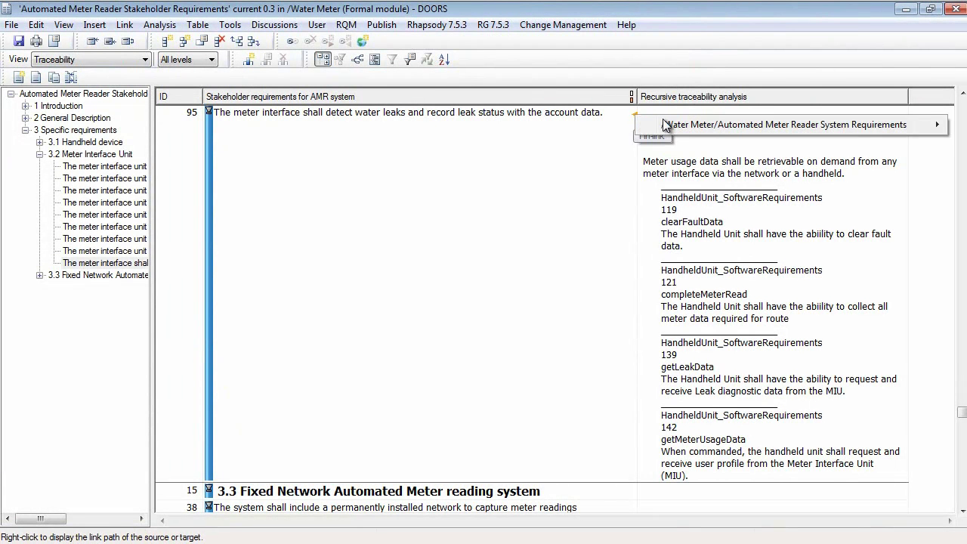
mouse_move(715, 131)
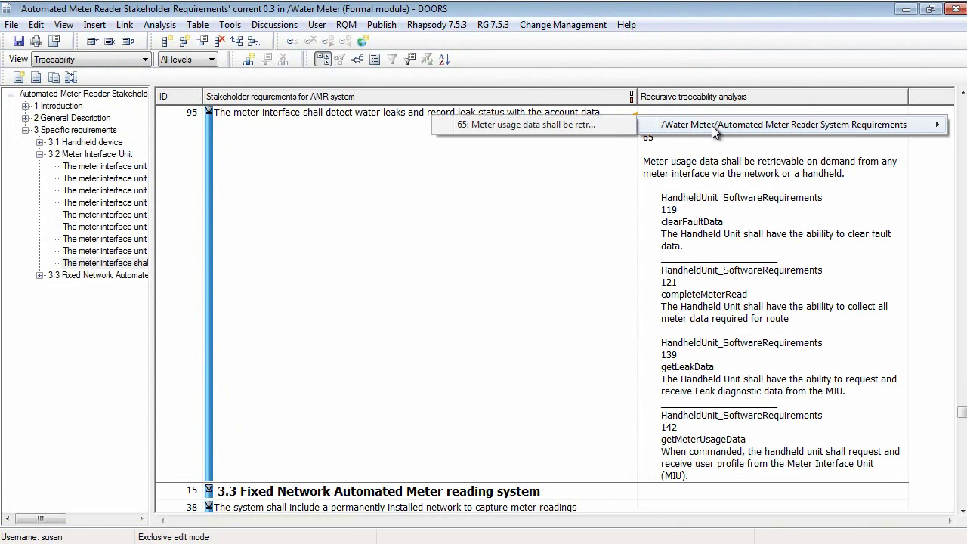
click(586, 124)
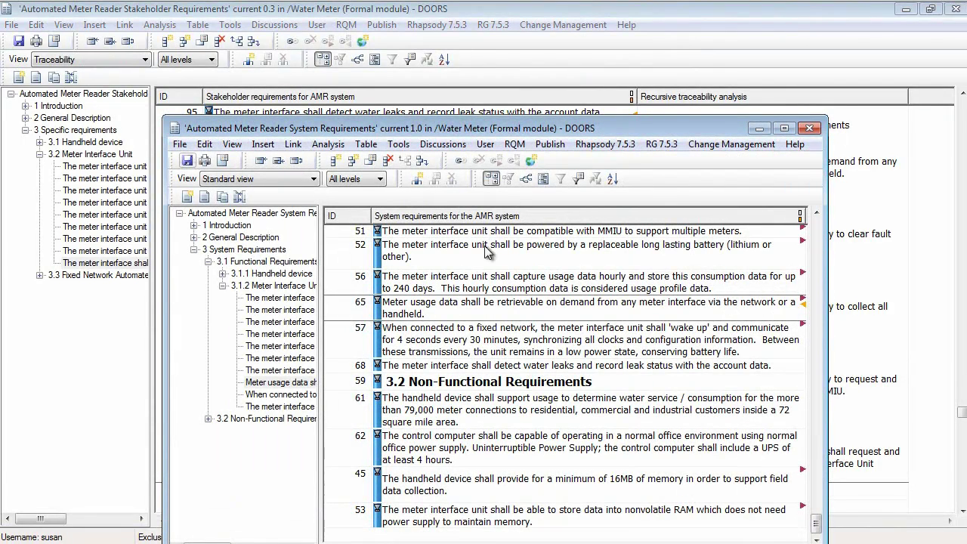
double_click(526, 130)
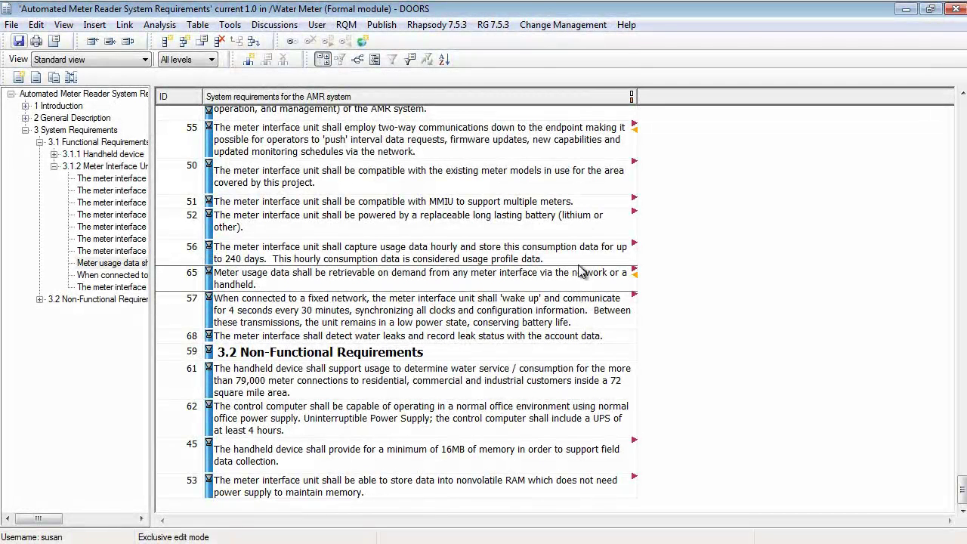
Navigate from system requirement 65 to its corresponding element in the Rhapsody model
click(498, 25)
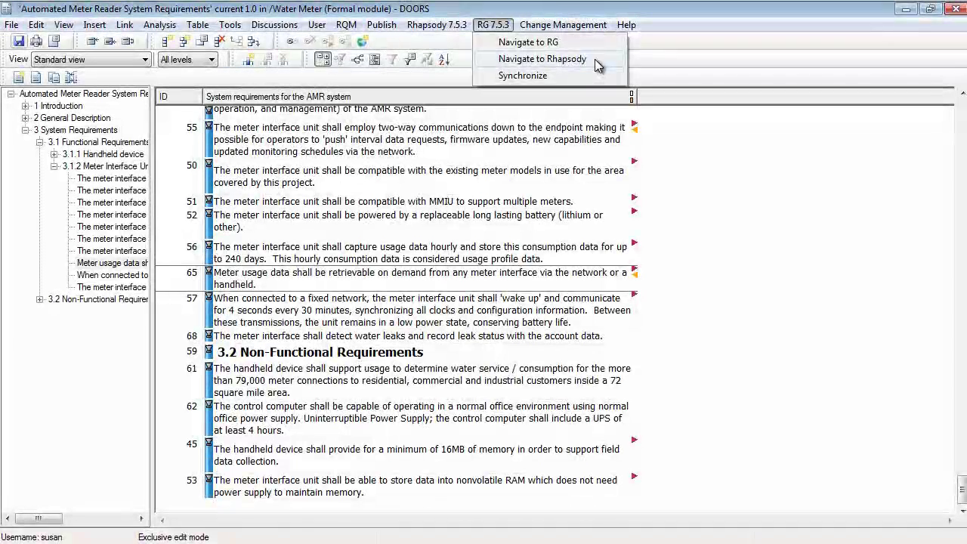
click(595, 60)
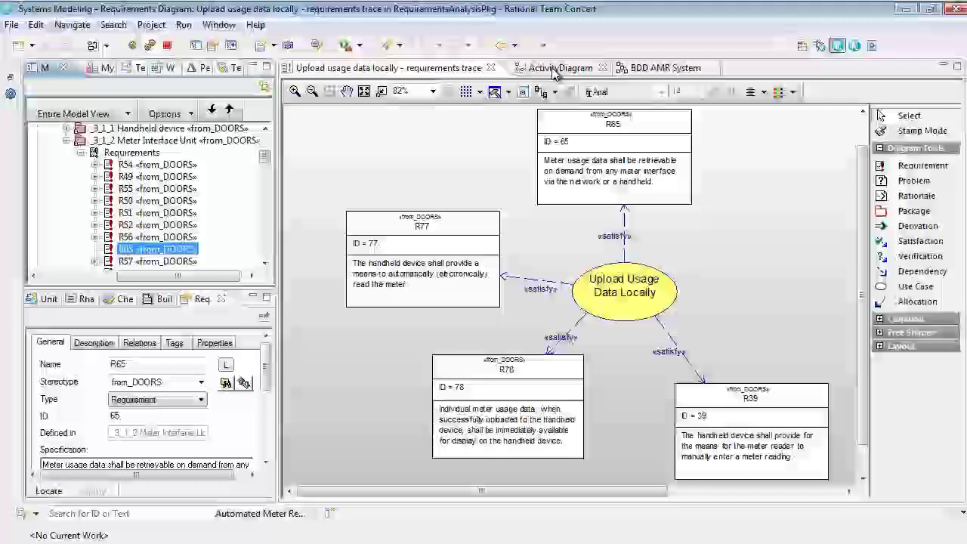
Examine the HandheldUnit and MeterInterface actions in the ActivityDiagram, down to the leak data flow, and open the BDD AMR System diagram
click(557, 68)
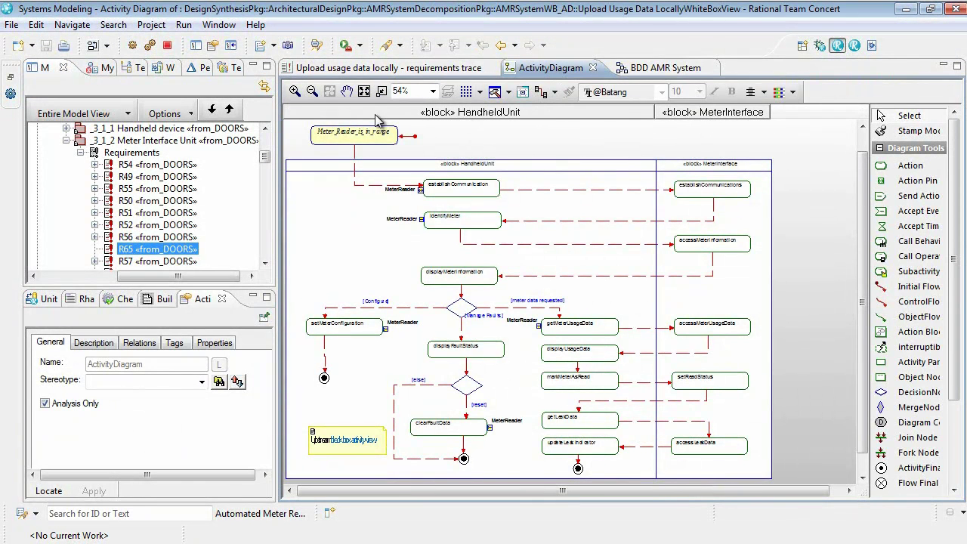
click(297, 92)
drag(307, 136, 658, 300)
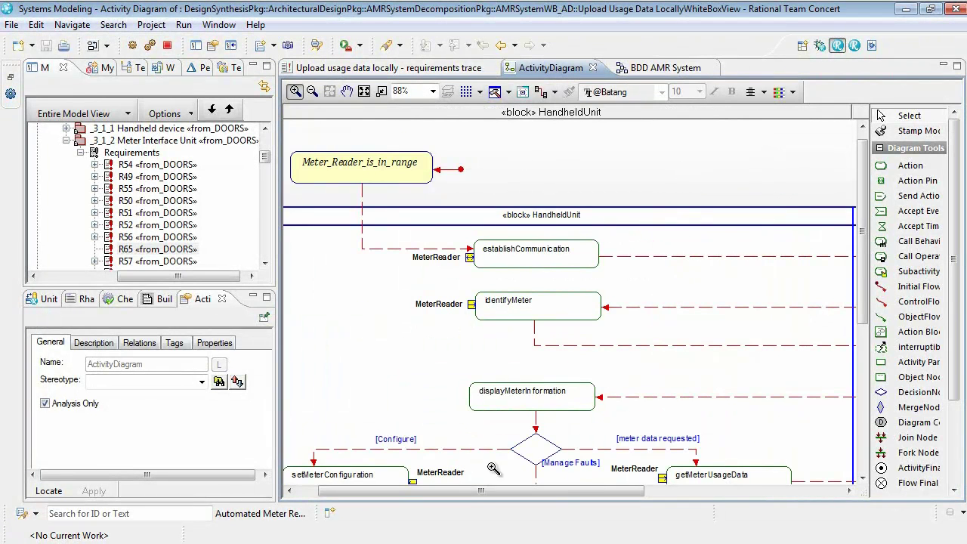
mouse_move(465, 495)
mouse_down()
mouse_move(611, 497)
mouse_move(481, 497)
mouse_up()
drag(868, 252, 869, 409)
drag(652, 496, 744, 497)
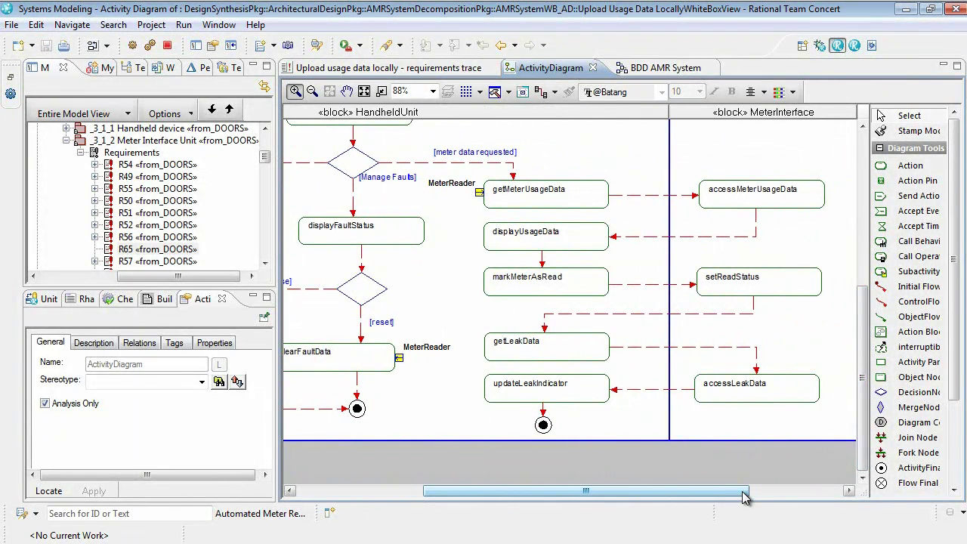
click(660, 68)
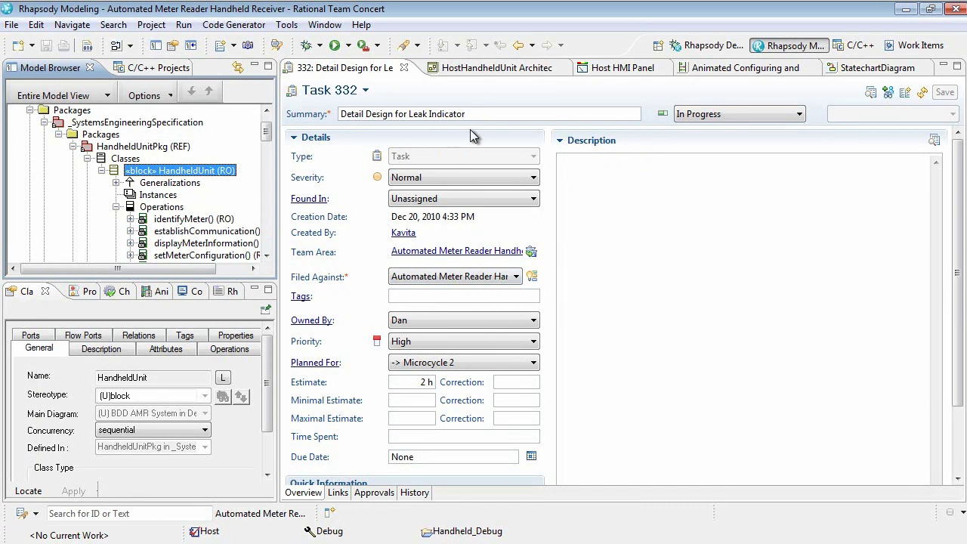
Check the state options available for Task 332 and inspect the transceiver area of the HostHandheldUnit Architecture diagram
click(799, 114)
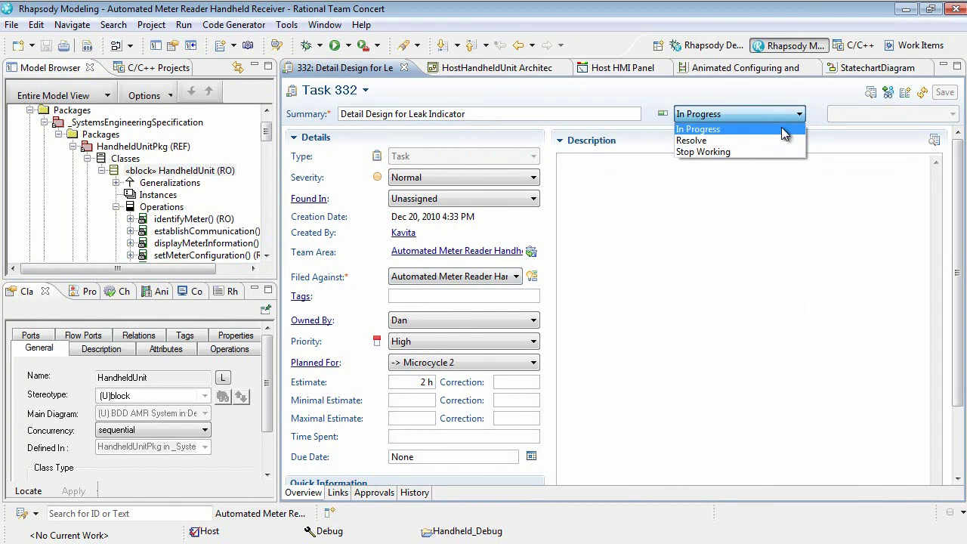
click(537, 142)
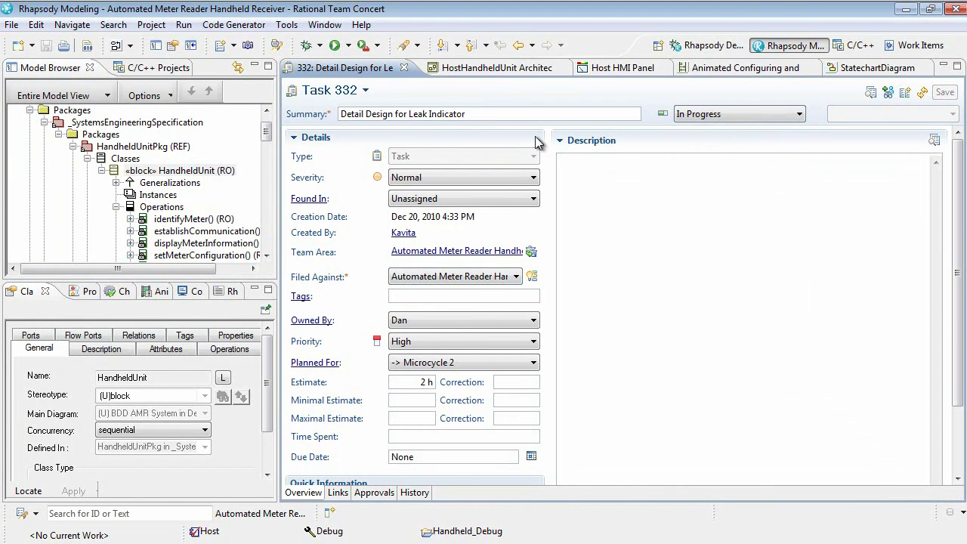
click(491, 69)
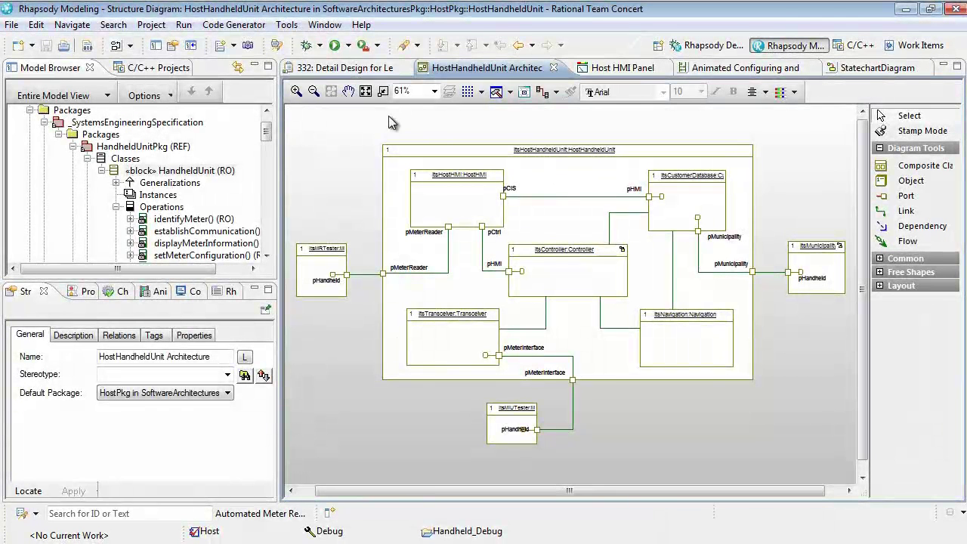
click(297, 93)
drag(368, 242, 579, 400)
drag(642, 443, 655, 457)
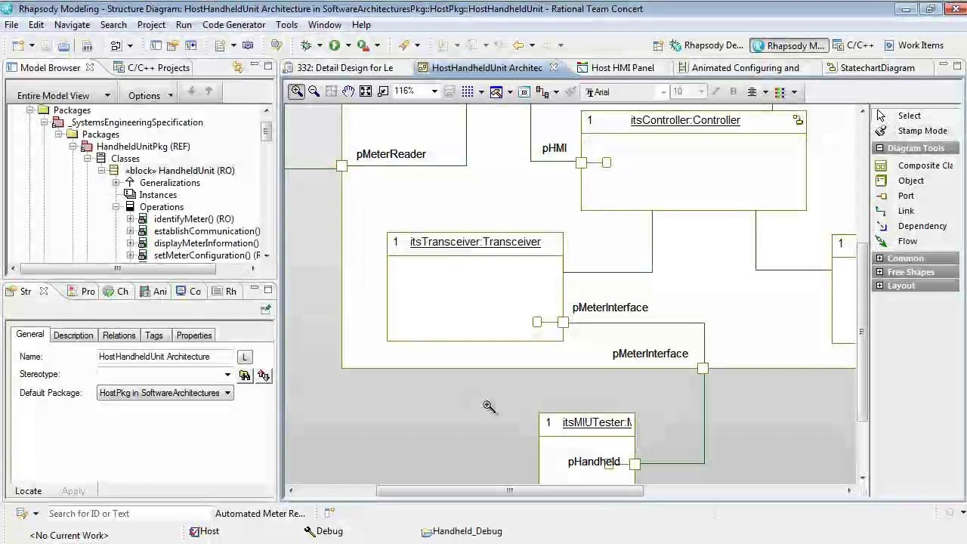
Locate the Transceiver class in its generated code, look over Transceiver.h and Transceiver.cpp, and close both files
click(510, 291)
drag(267, 208, 268, 227)
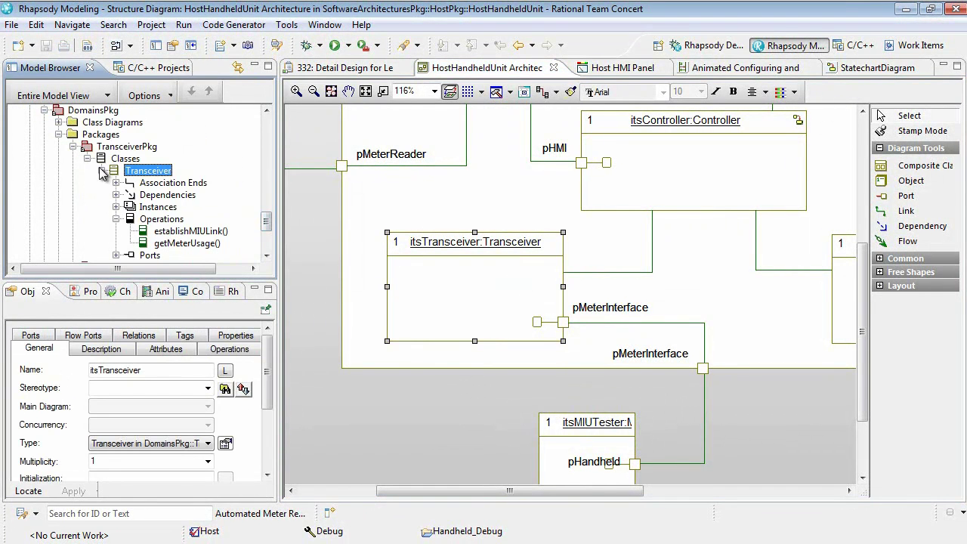
right_click(158, 174)
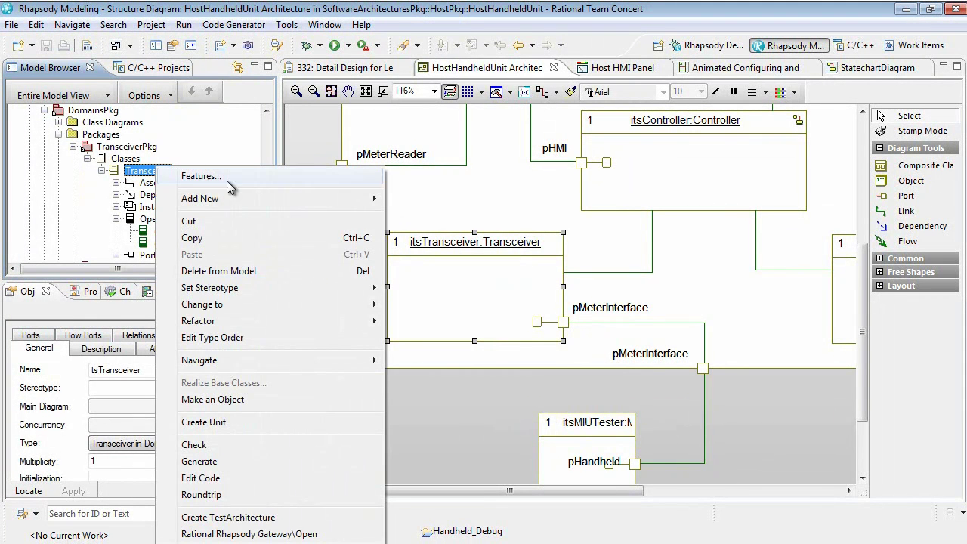
mouse_move(249, 360)
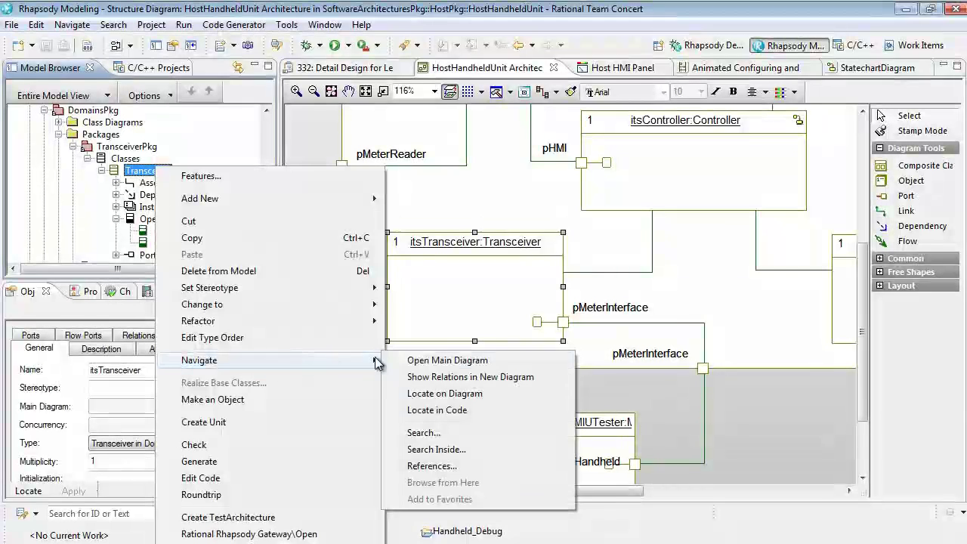
click(489, 412)
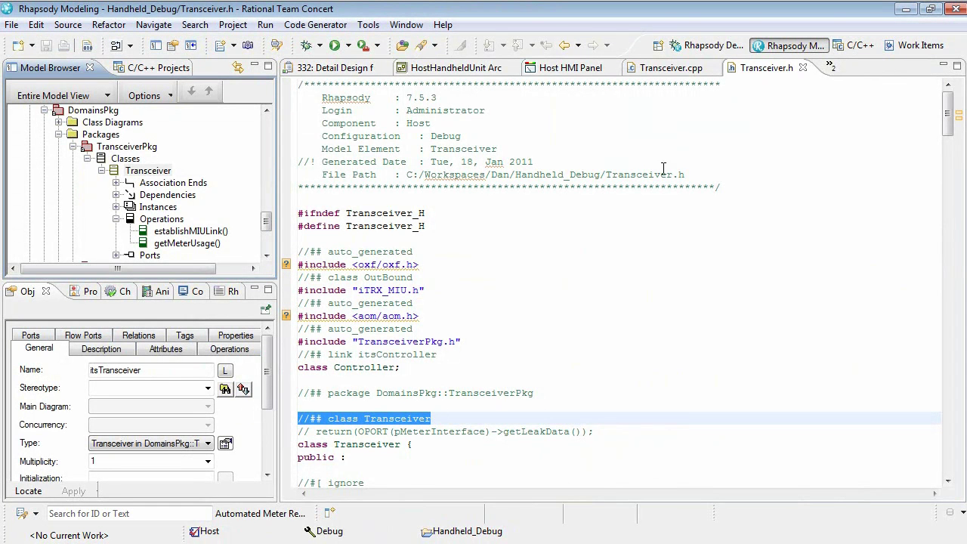
click(802, 67)
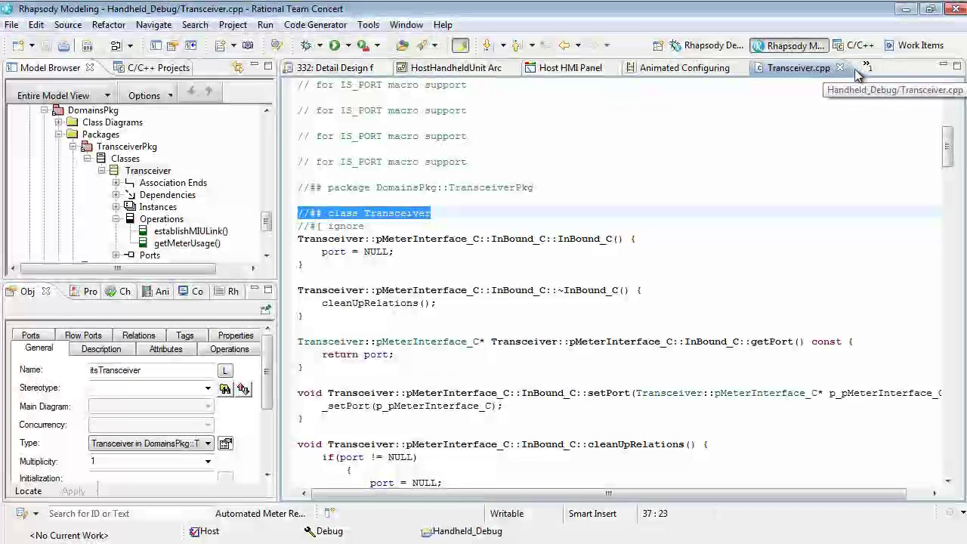
click(839, 68)
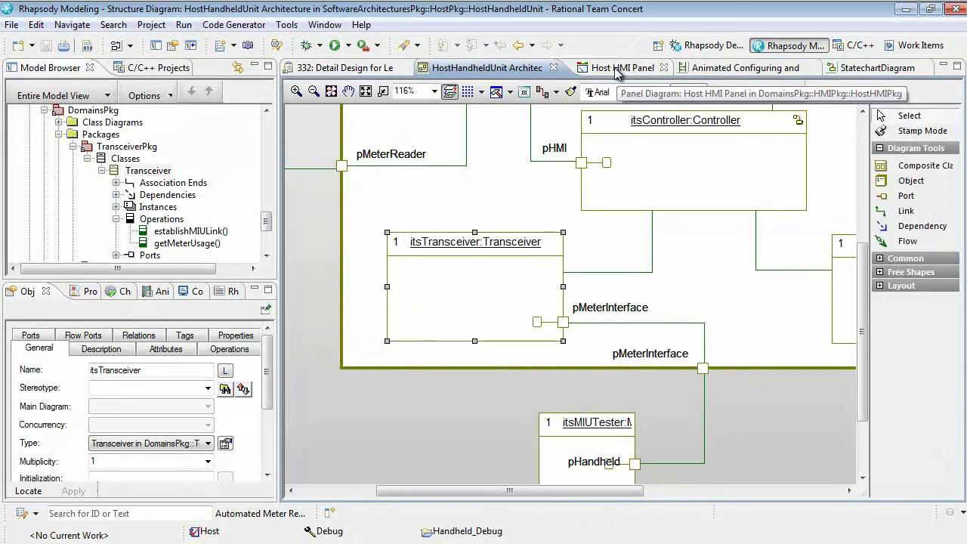
Power on the simulated handheld in the Host HMI Panel and configure its route
click(619, 70)
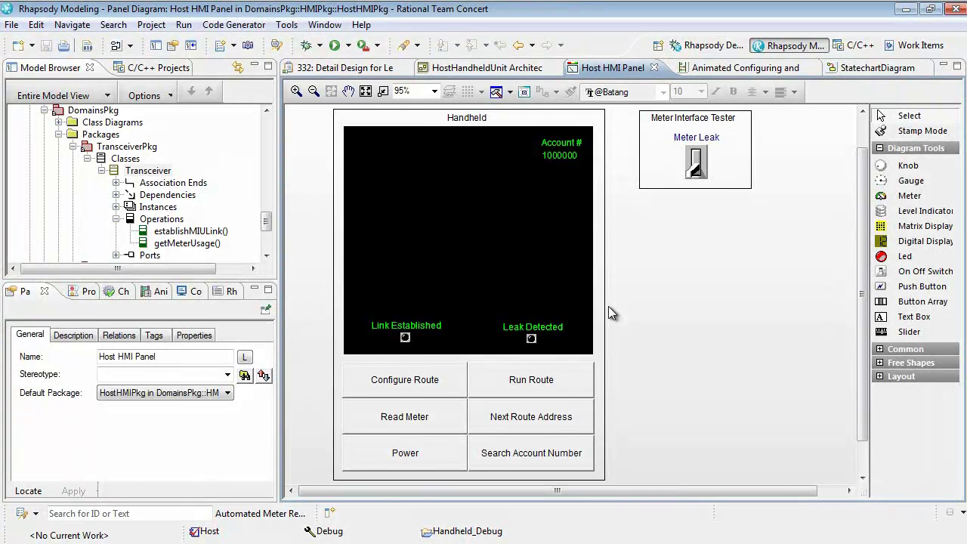
click(417, 458)
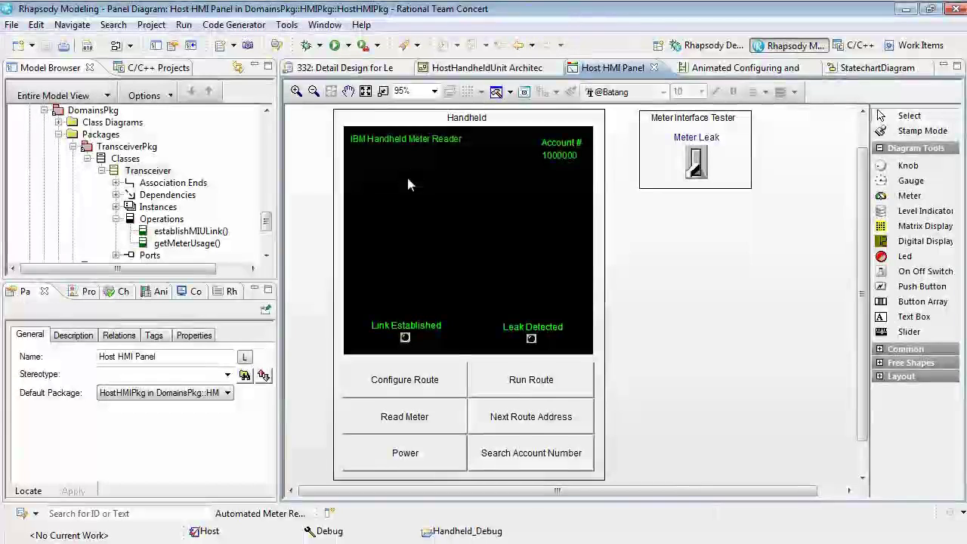
click(401, 381)
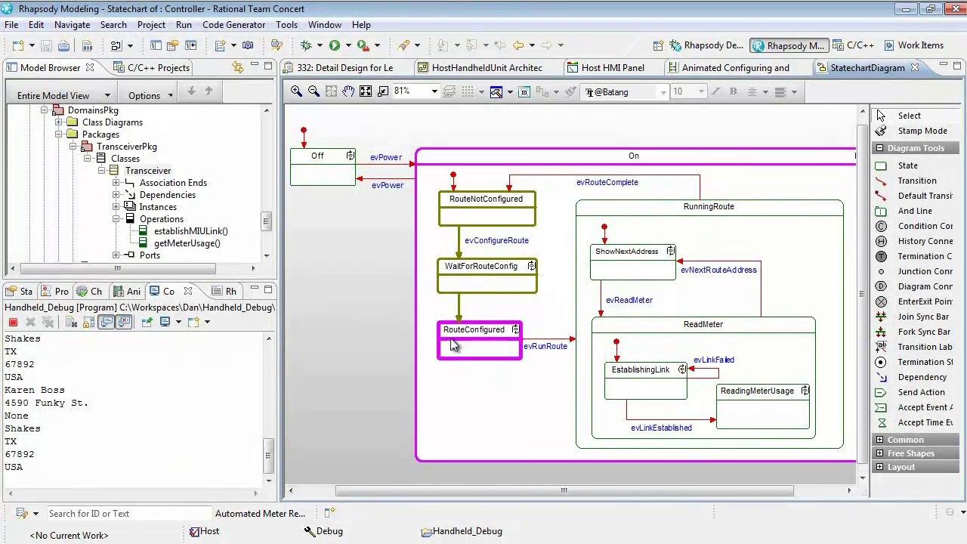
Run the route and read the meter on the simulated handheld, then check the active states in the Controller statechart
click(605, 70)
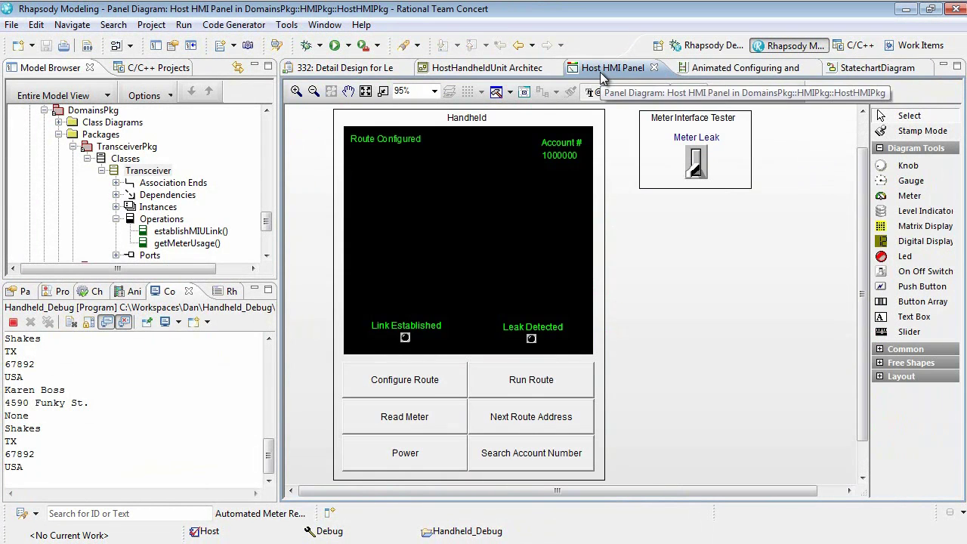
click(554, 377)
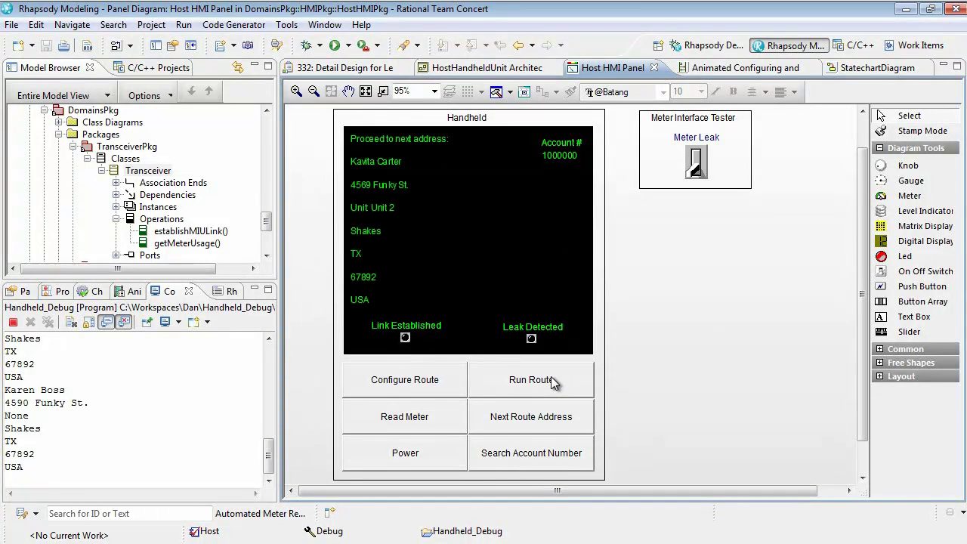
click(411, 422)
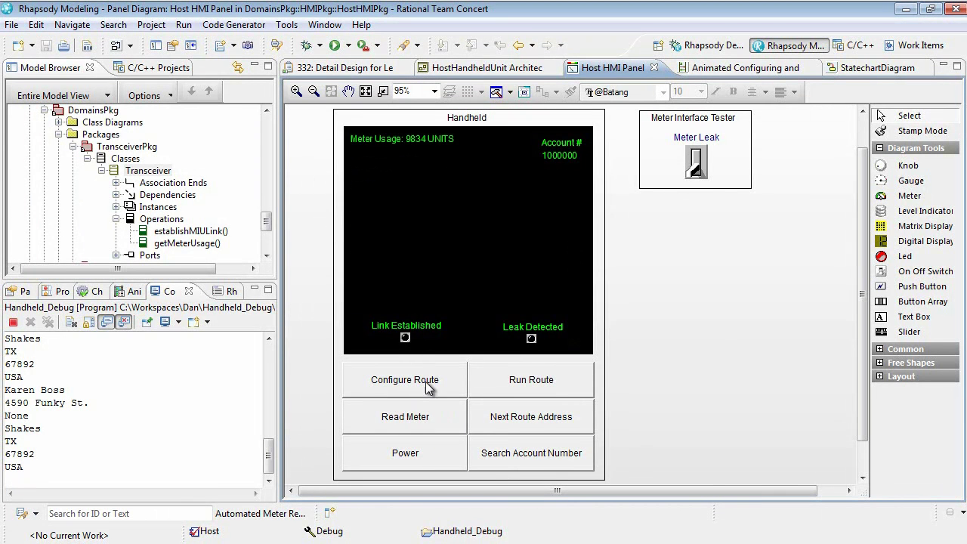
click(831, 70)
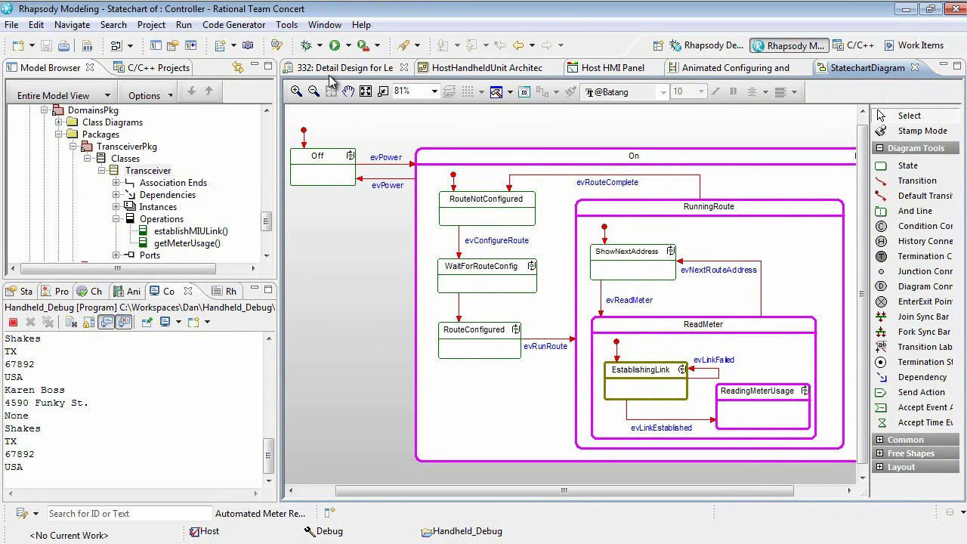
Switch to the Work Items perspective and look at the check-in options for the unresolved TransceiverPkg.sbs change
click(896, 47)
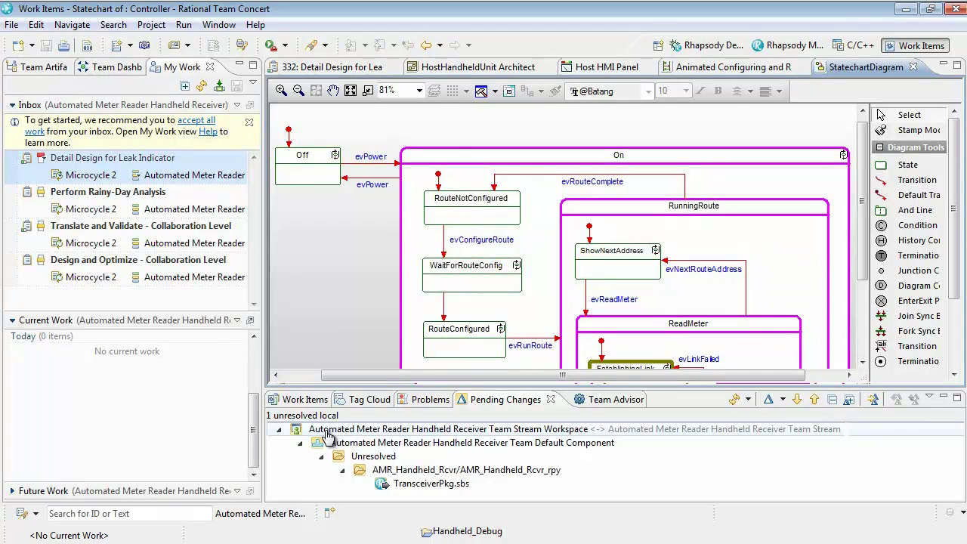
right_click(376, 457)
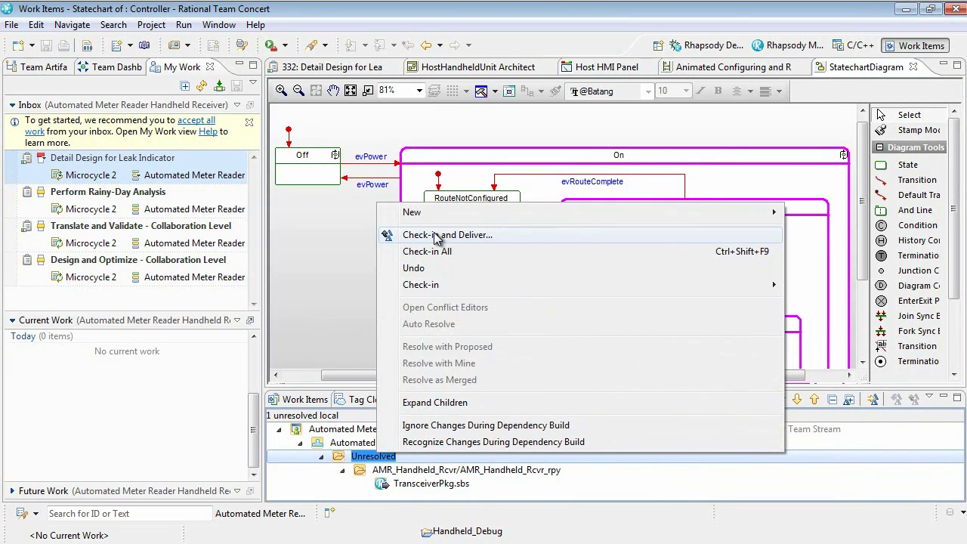
click(342, 254)
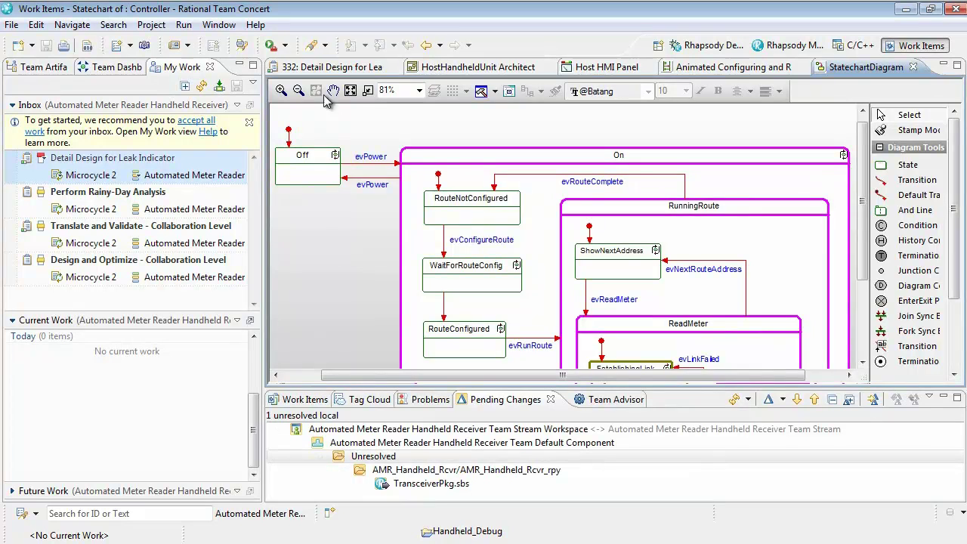
Set the state of Task 332, Detail Design for Leak Indicator, to Resolve with the resolution Fixed
click(324, 69)
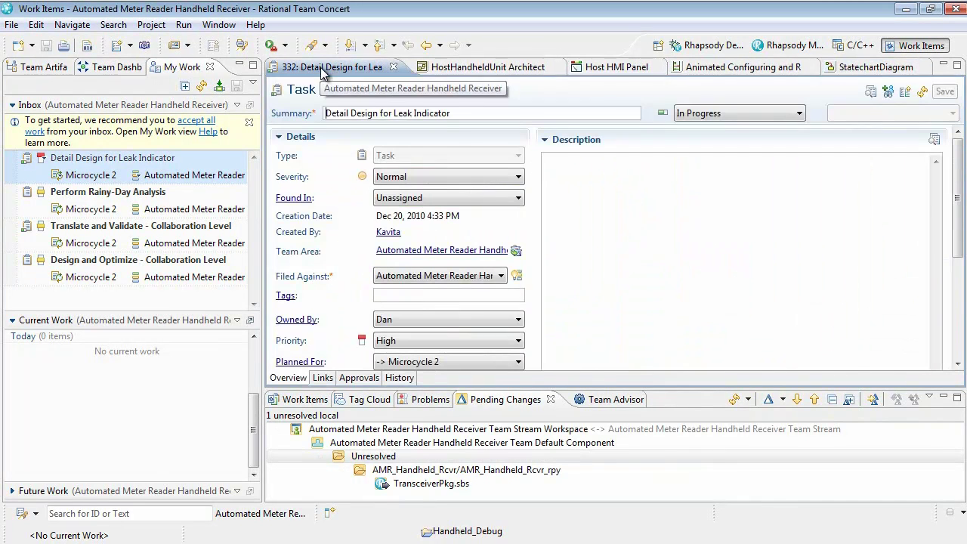
click(798, 114)
click(791, 140)
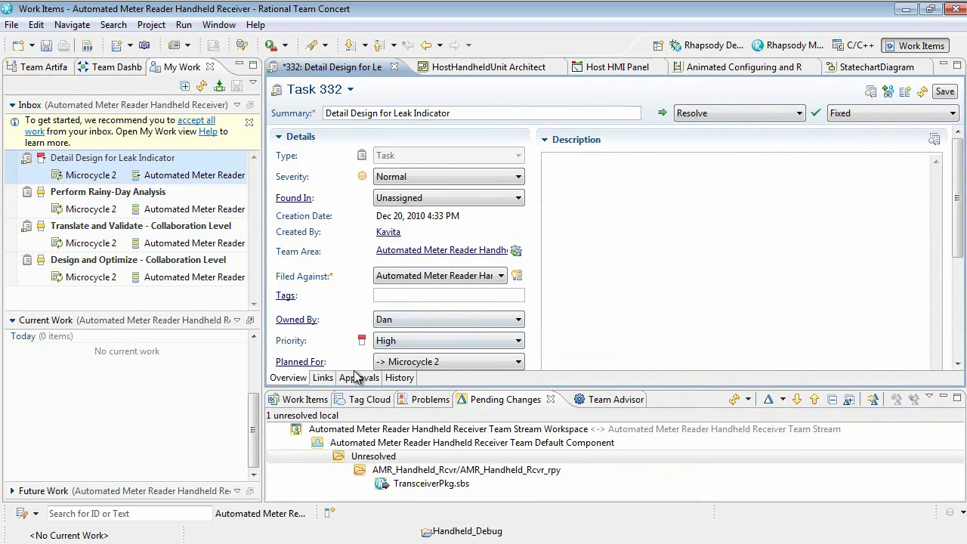
Review the links of Task 332 and open its linked Test Case 9 - Test Leak Data Indicator in Rational Quality Manager
click(323, 378)
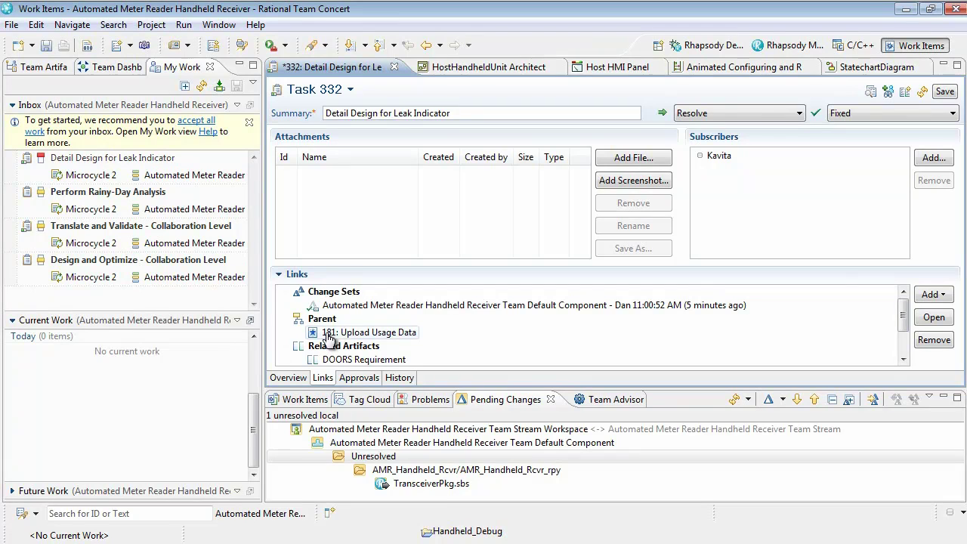
click(333, 305)
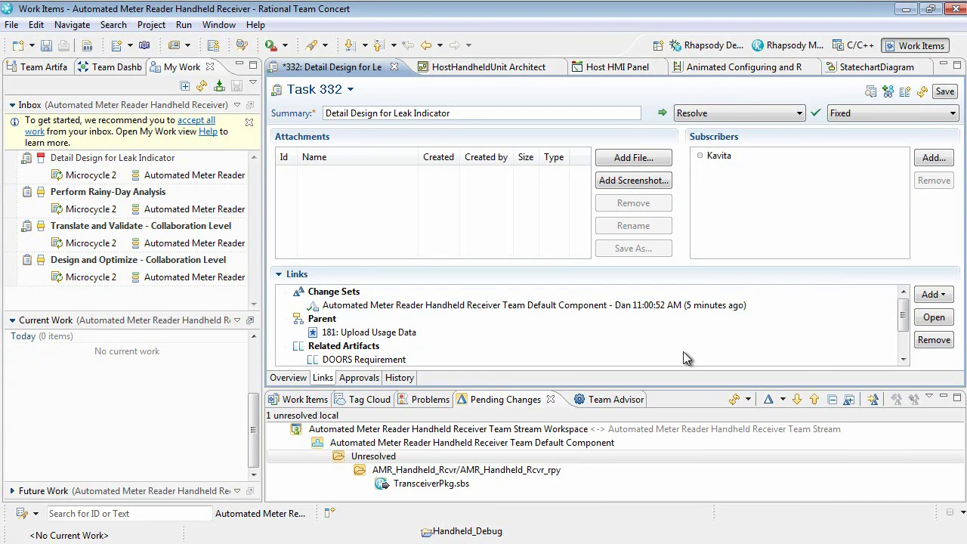
drag(905, 315, 904, 340)
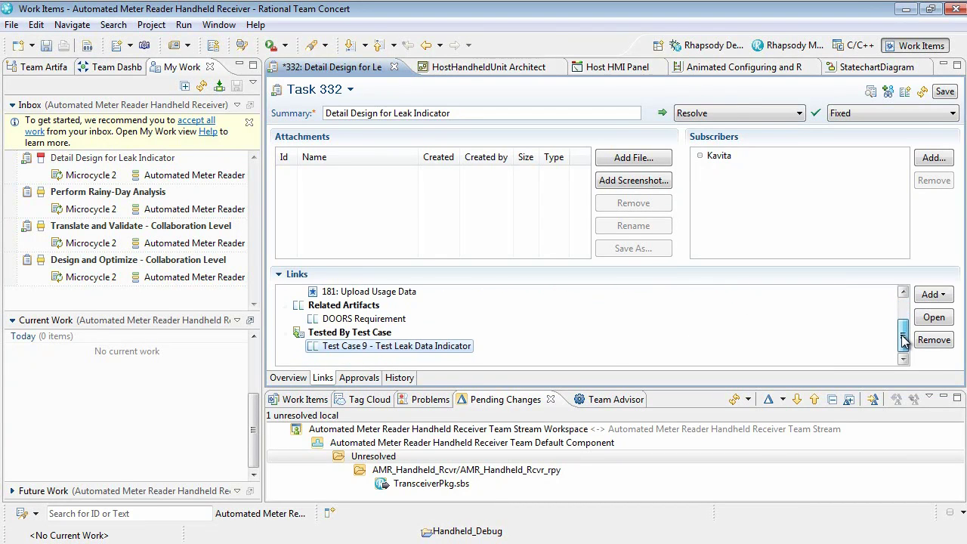
double_click(424, 346)
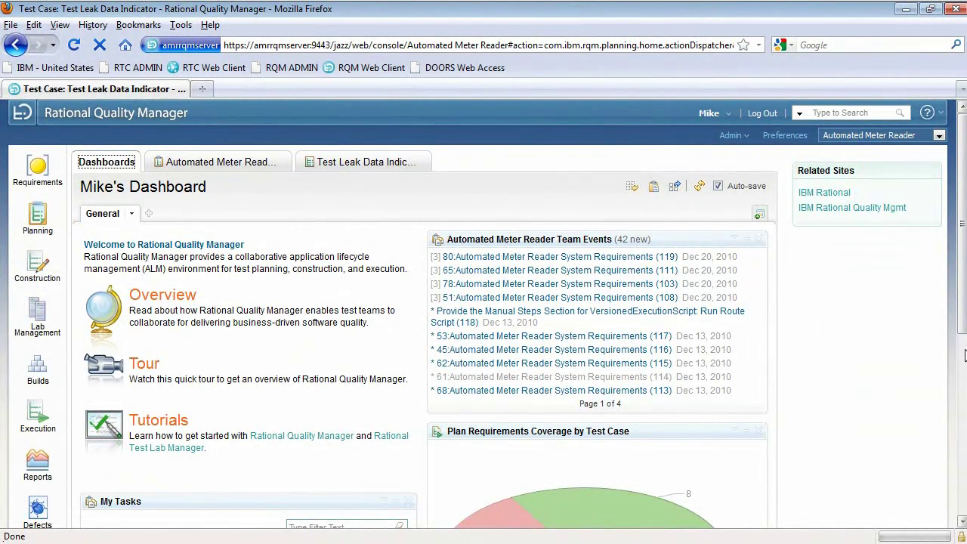
Review the dashboard, the test cases of the Automated Meter Reader Test Plan, and the requirements of Test Leak Data Indicator
drag(962, 348, 963, 506)
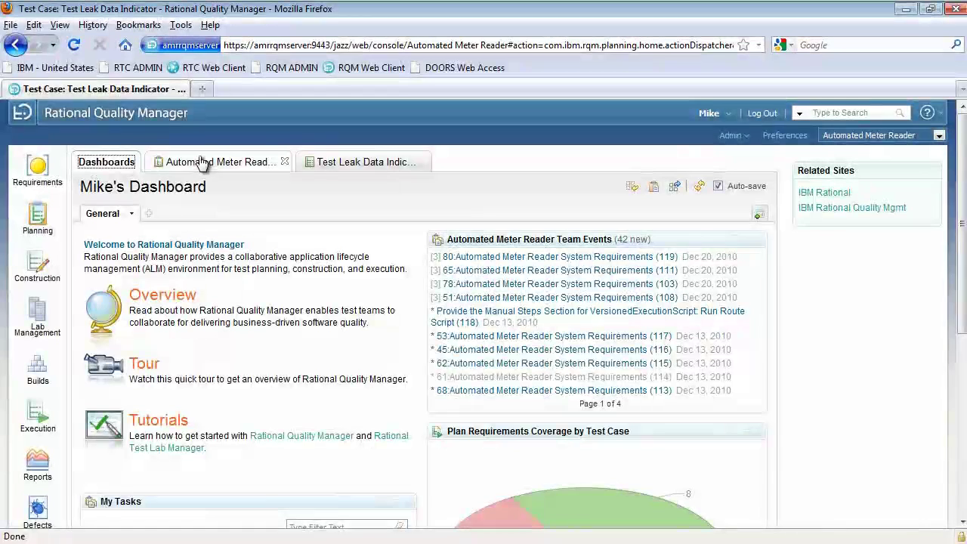
click(201, 161)
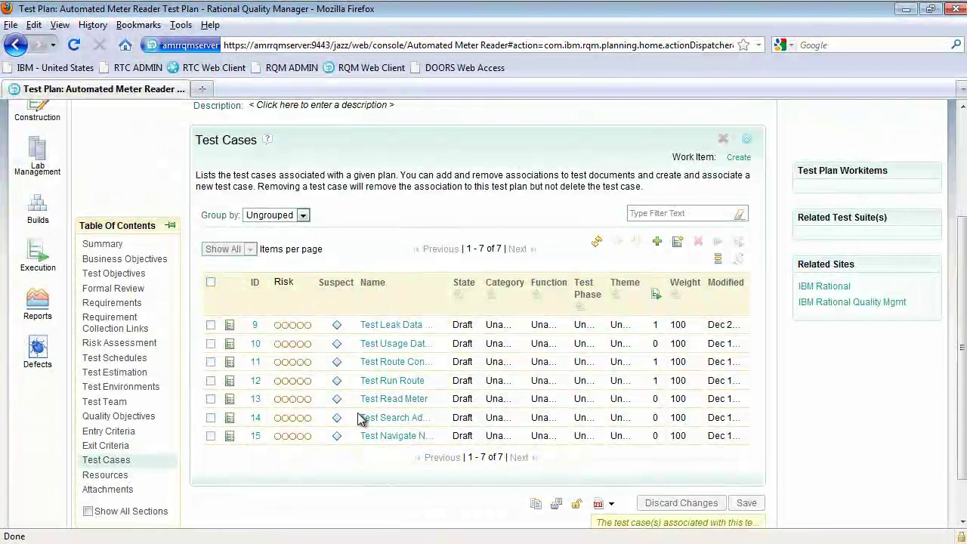
click(384, 325)
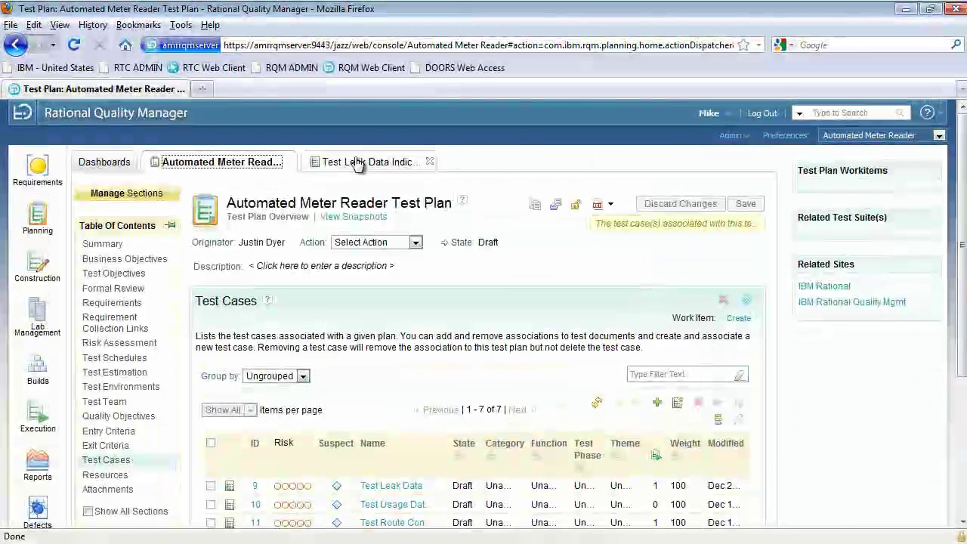
click(363, 161)
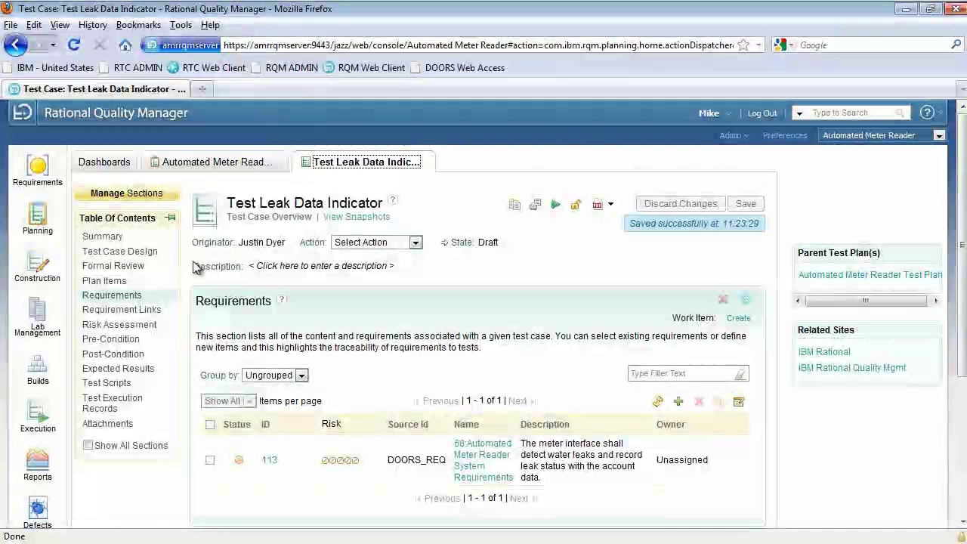
click(121, 384)
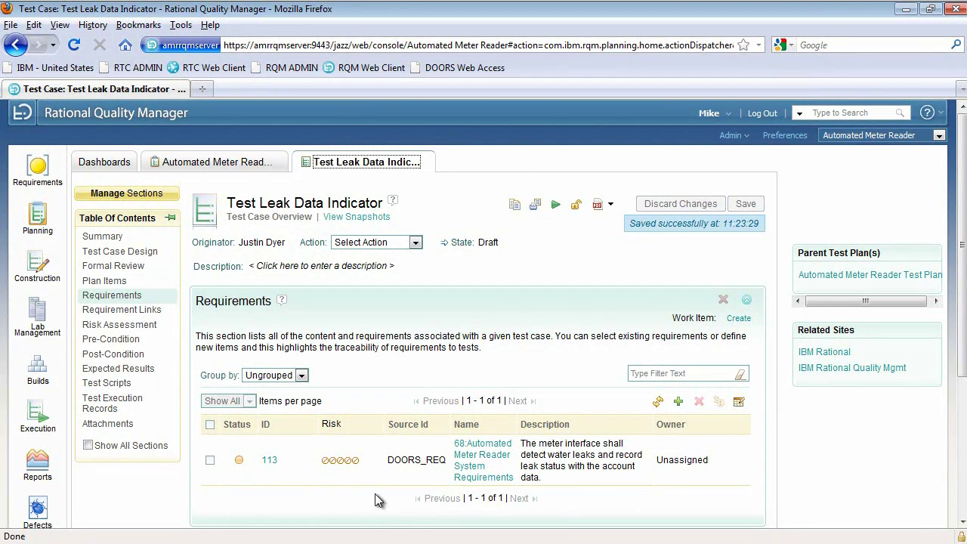
Run the Test Leak Data Indicator test case with its results associated with the Automated Meter Reader Test Plan
click(556, 207)
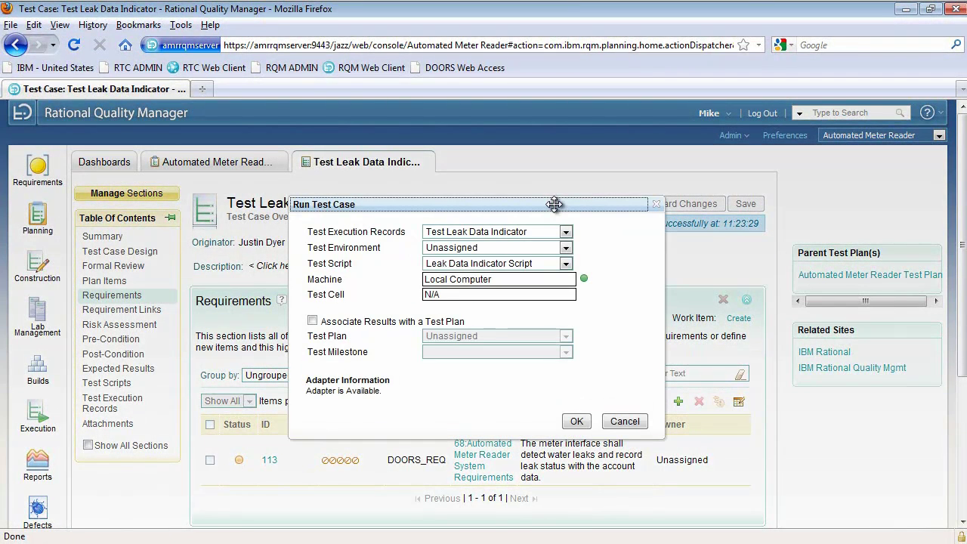
click(313, 321)
click(565, 336)
click(535, 361)
click(575, 421)
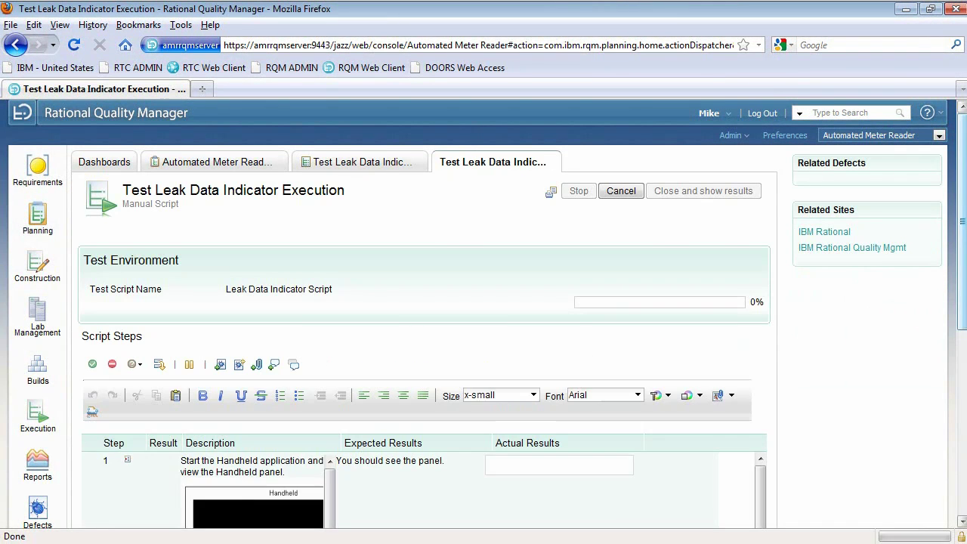
Mark script steps 1 to 5 as passed and step 6 as failed, then close the execution and show its results
scroll(483, 314, down, 8)
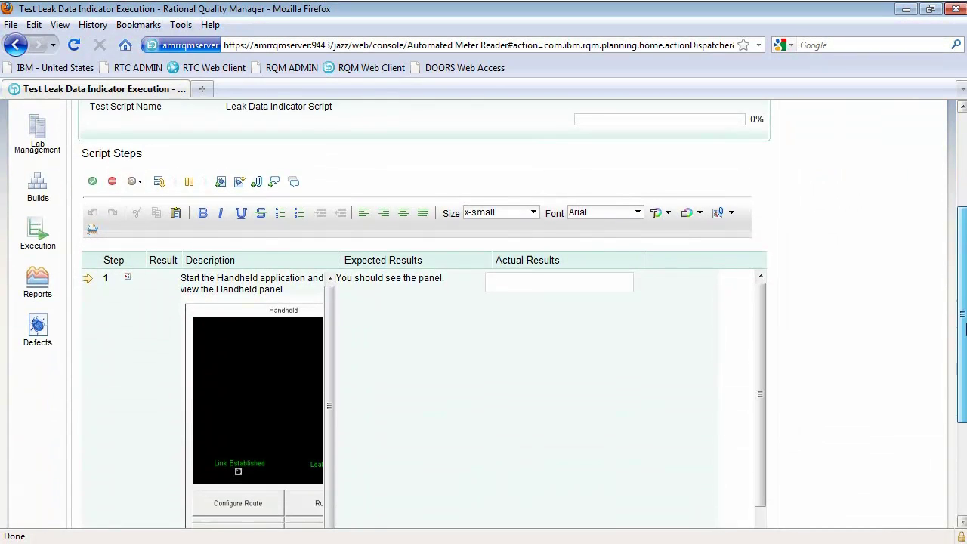
scroll(743, 318, up, 3)
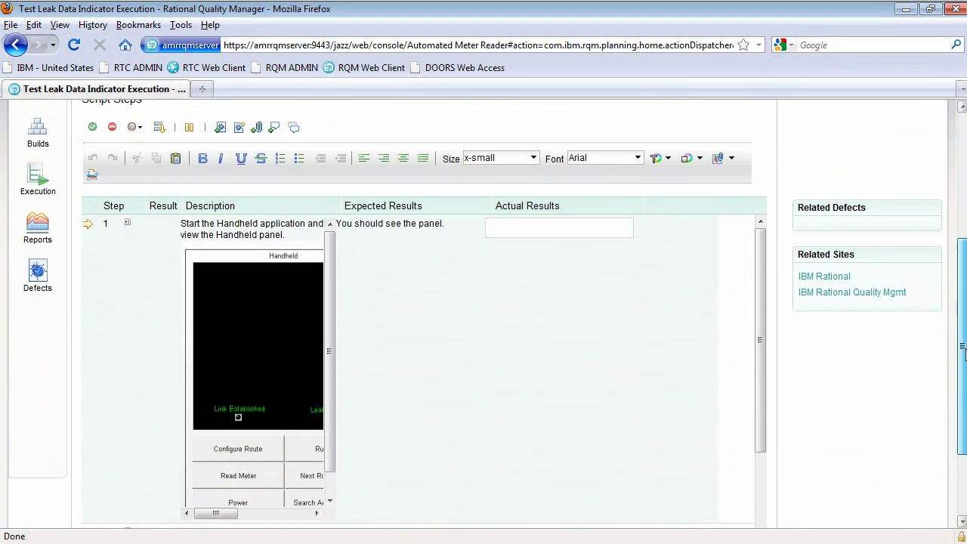
click(92, 127)
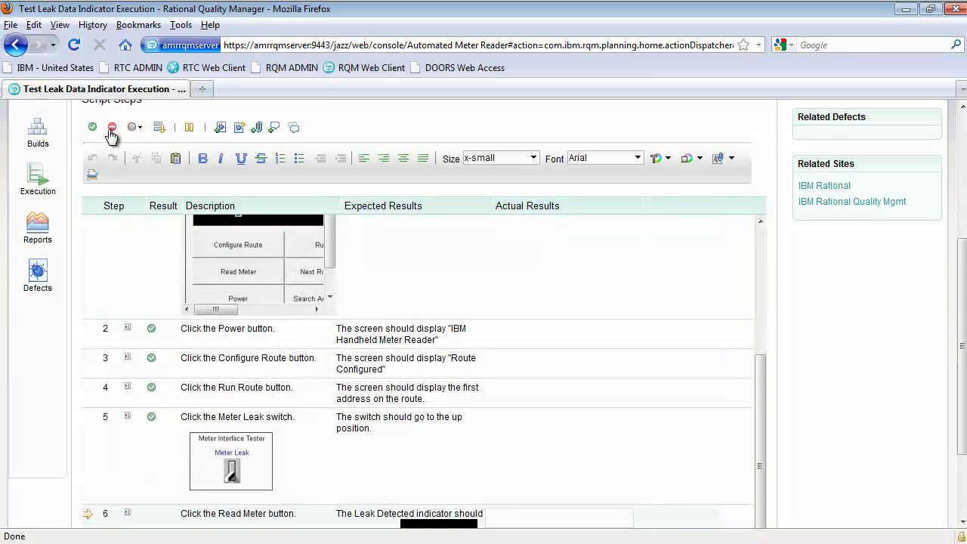
click(113, 129)
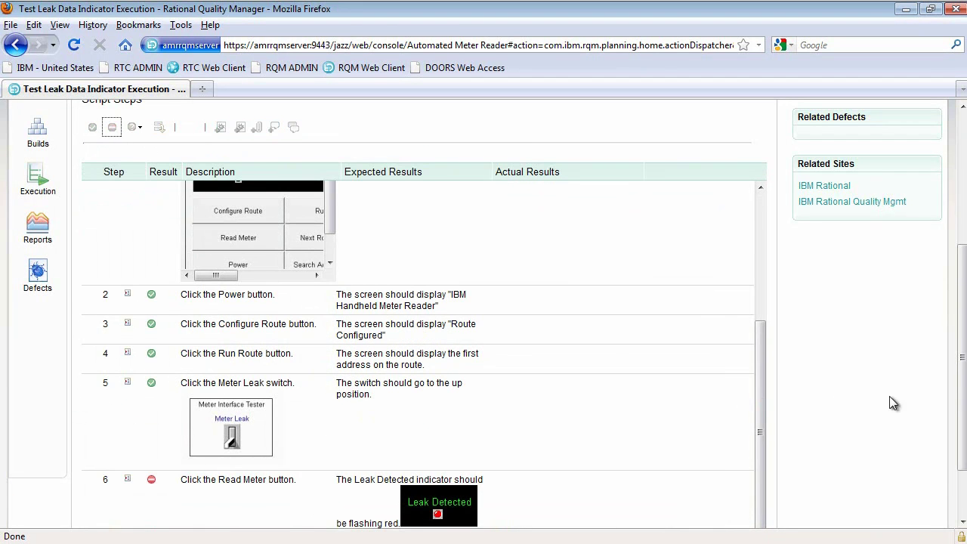
drag(962, 378, 961, 245)
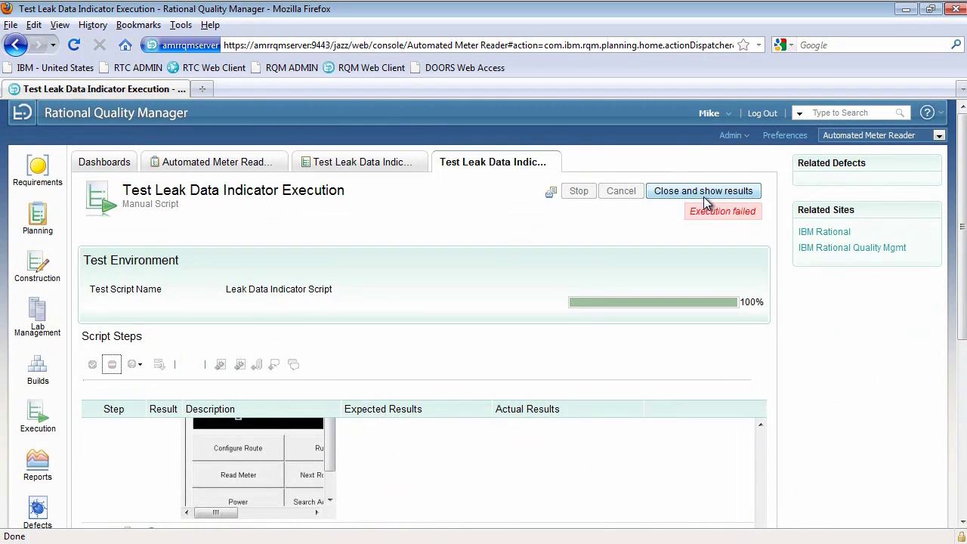
click(737, 191)
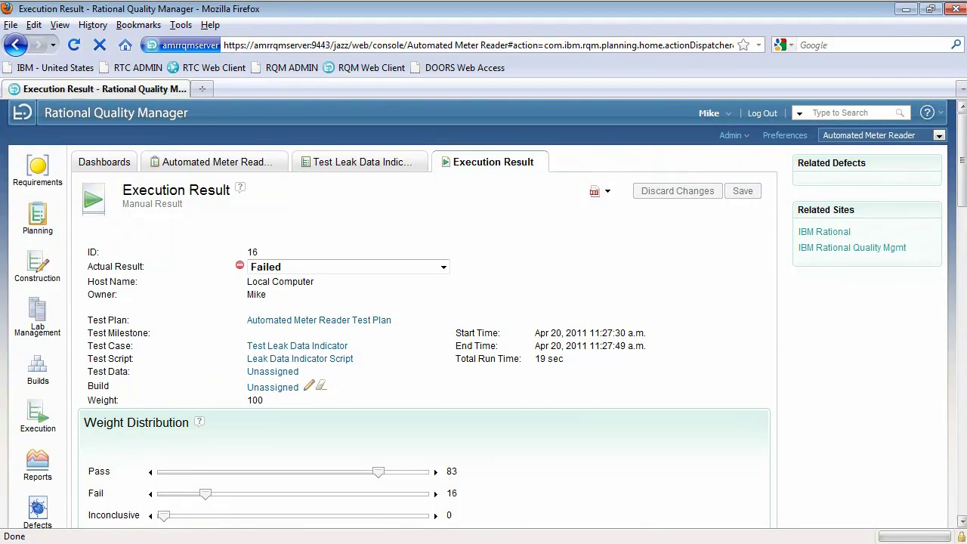
Review the failed execution result of Test Leak Data Indicator, including its notes, step result chart and per-step result details
scroll(423, 317, down, 20)
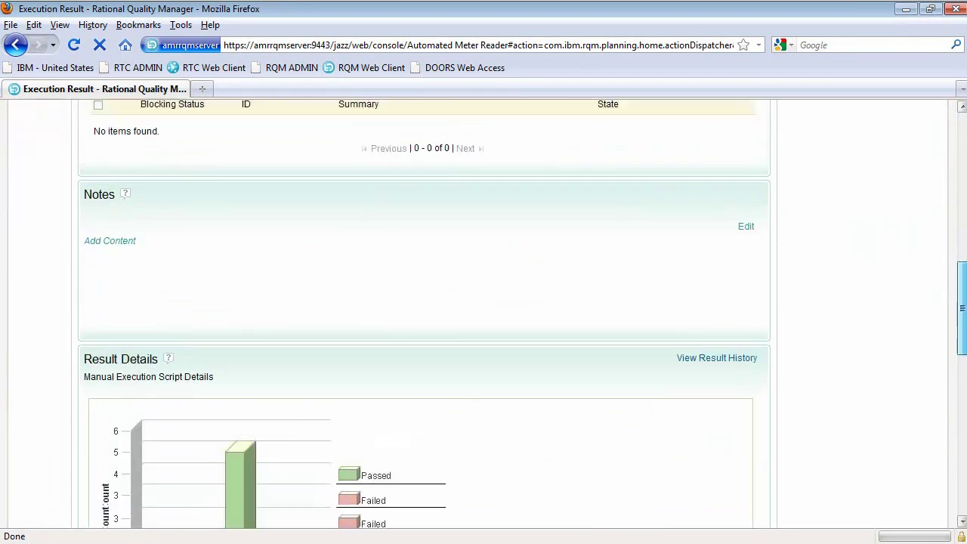
scroll(424, 317, down, 2)
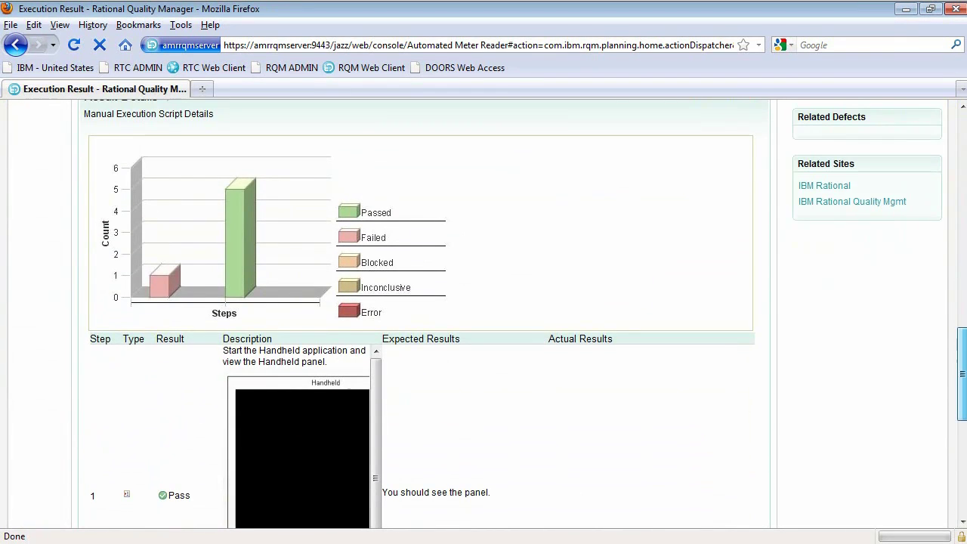
scroll(965, 406, down, 8)
scroll(965, 406, up, 8)
drag(965, 406, 964, 178)
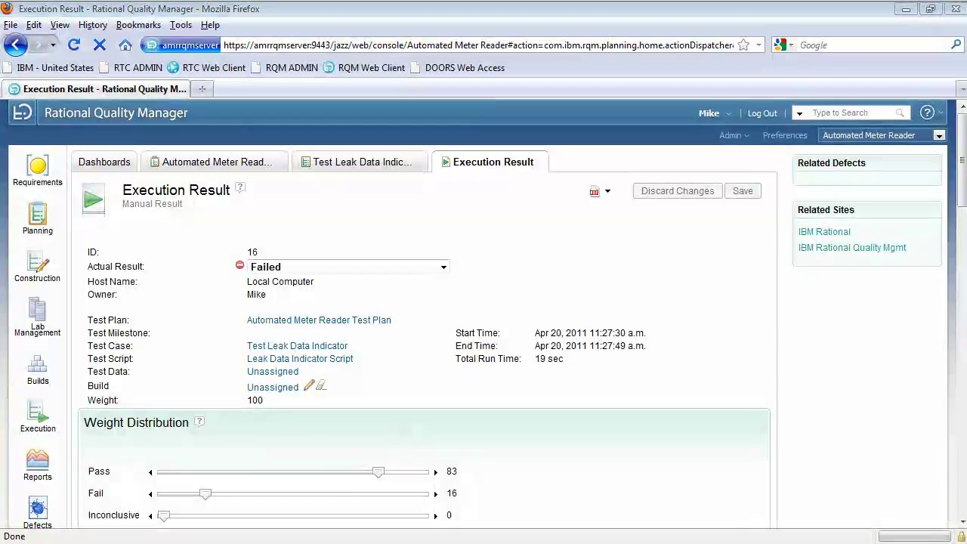
Switch to the Automated Meter Reader System Requirements module in DOORS, run the RQM test report and show the RQM Test Results View
click(295, 523)
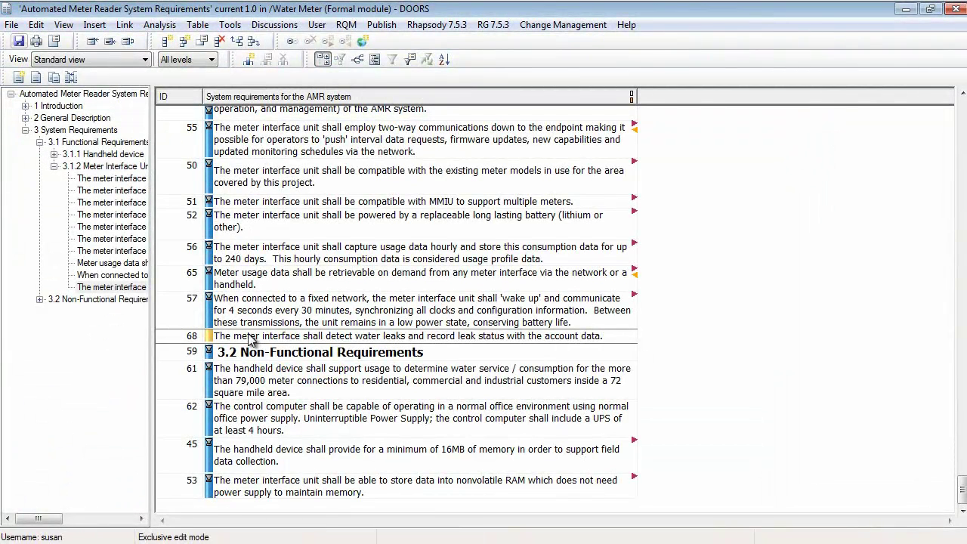
click(345, 26)
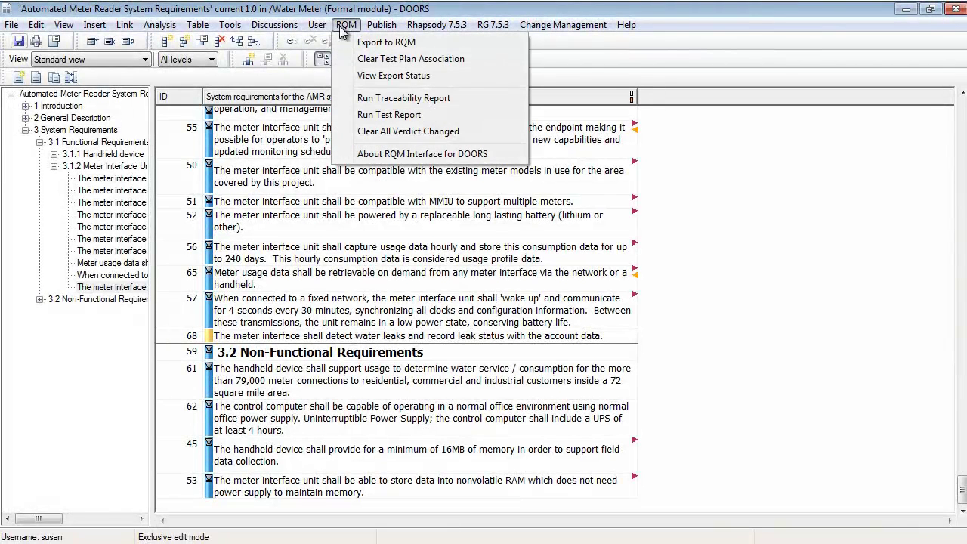
click(429, 118)
click(140, 60)
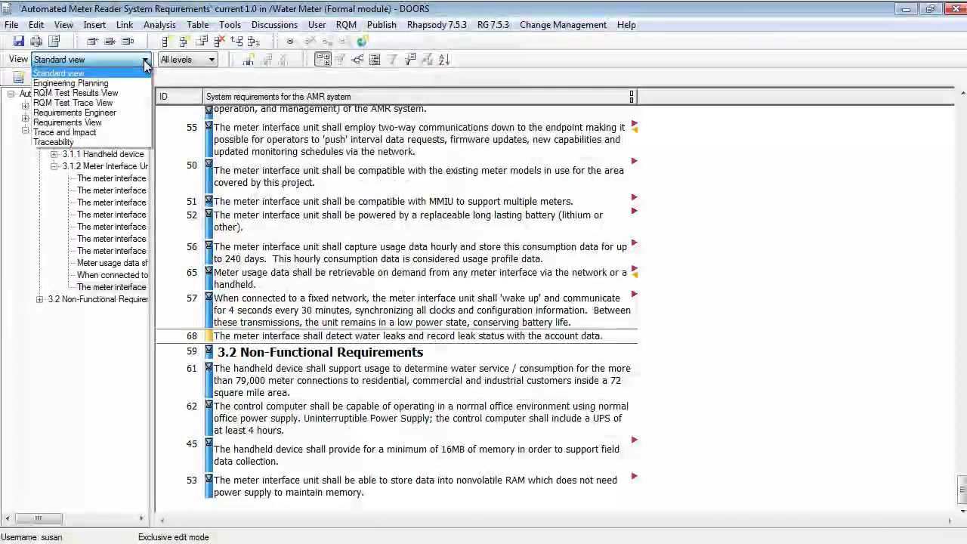
click(110, 94)
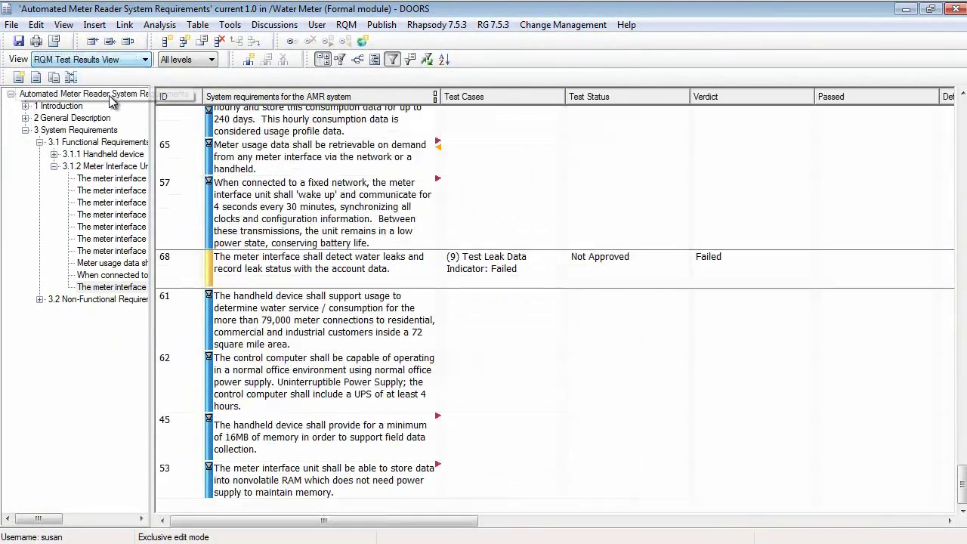